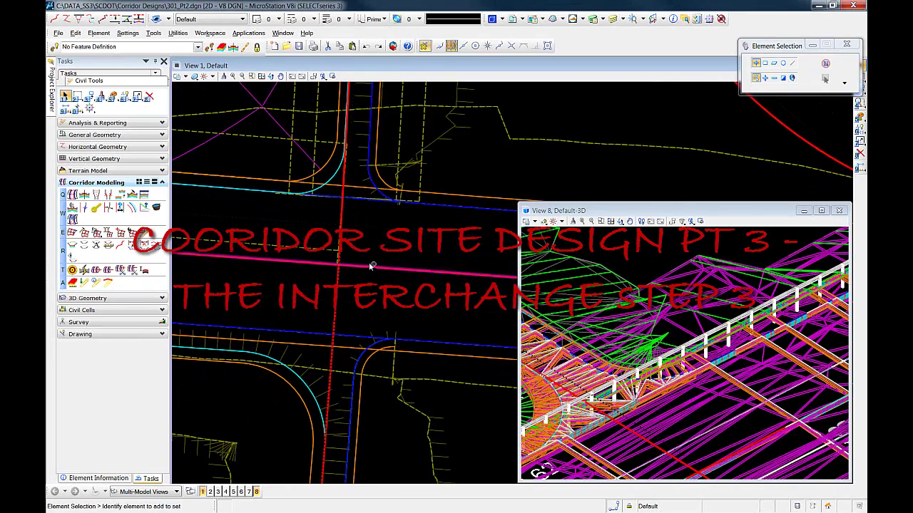
# Start the Single Offset Partial tool from the Horizontal Geometry offset and taper tools
pyautogui.moveTo(373, 261); pyautogui.dragTo(406, 313, button='middle')
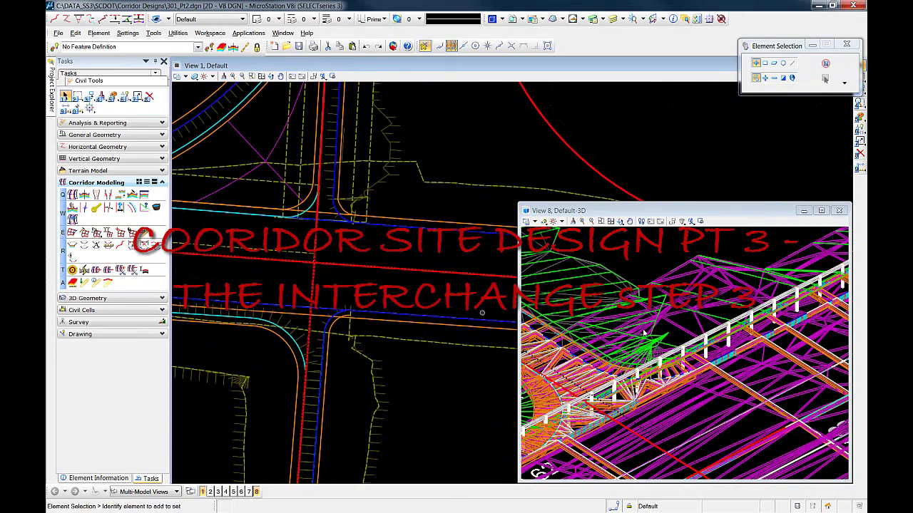
pyautogui.scroll(-5, 387, 314)
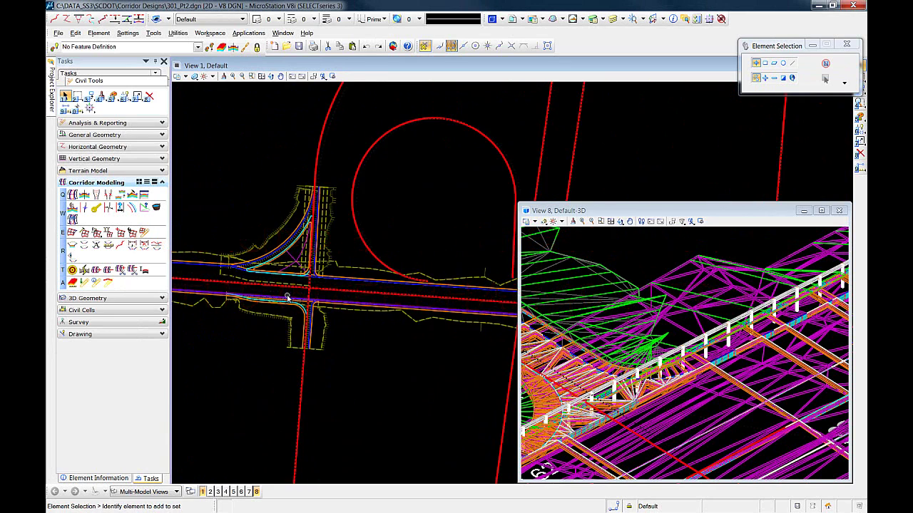
pyautogui.scroll(5, 477, 330)
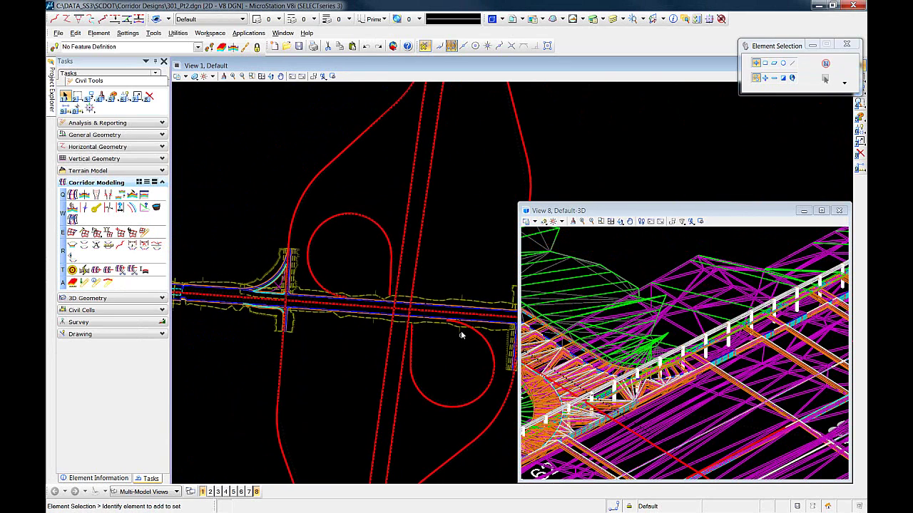
pyautogui.scroll(2, 422, 316)
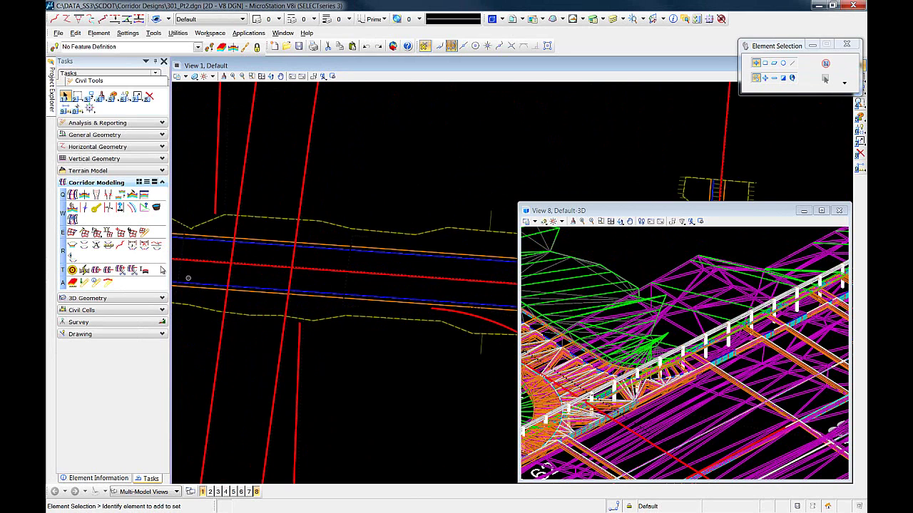
pyautogui.click(122, 149)
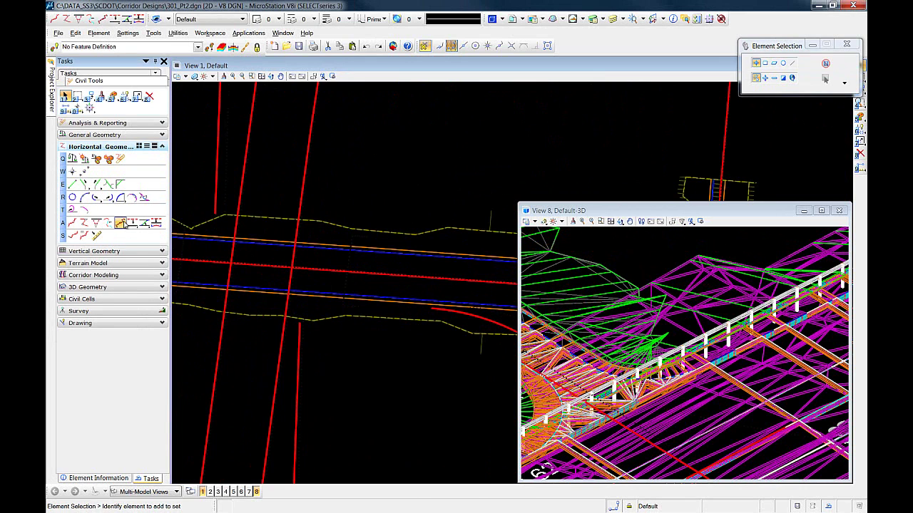
pyautogui.click(131, 226)
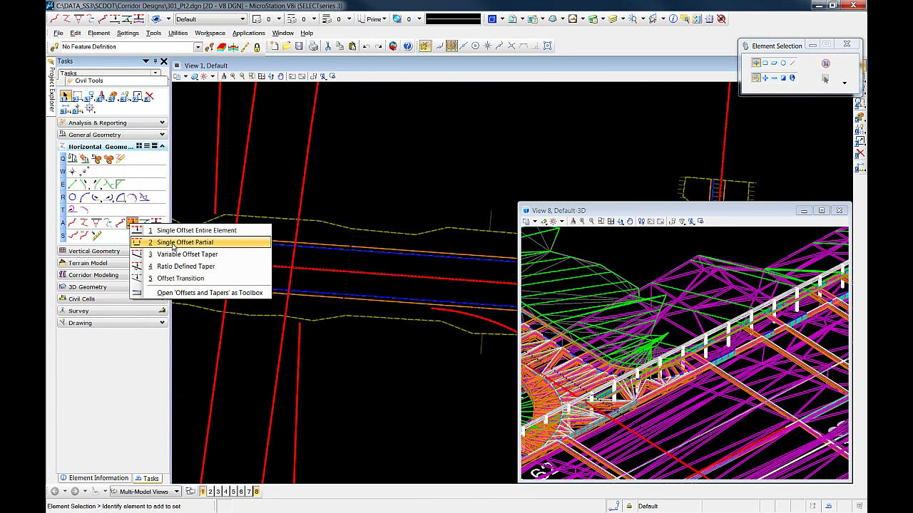
pyautogui.click(172, 243)
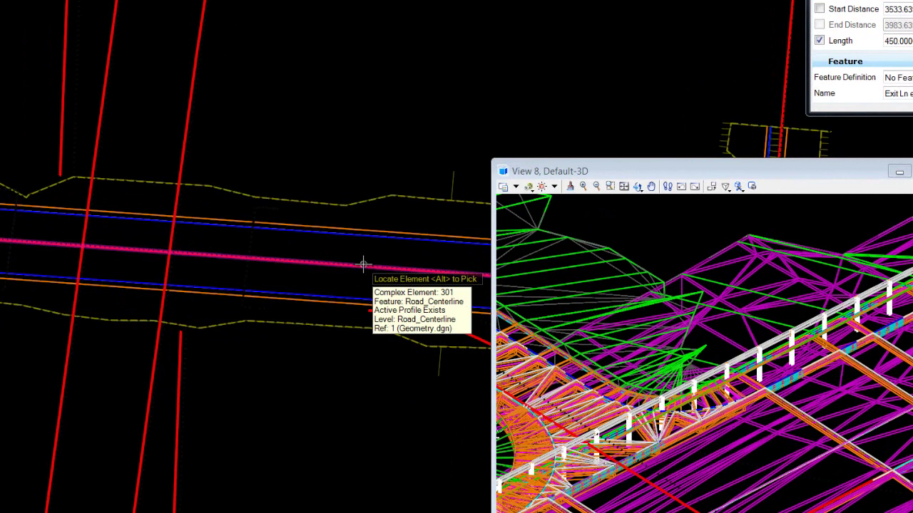
# Reference the road centerline and start the offset at the Ramp301A start point
pyautogui.click(362, 264)
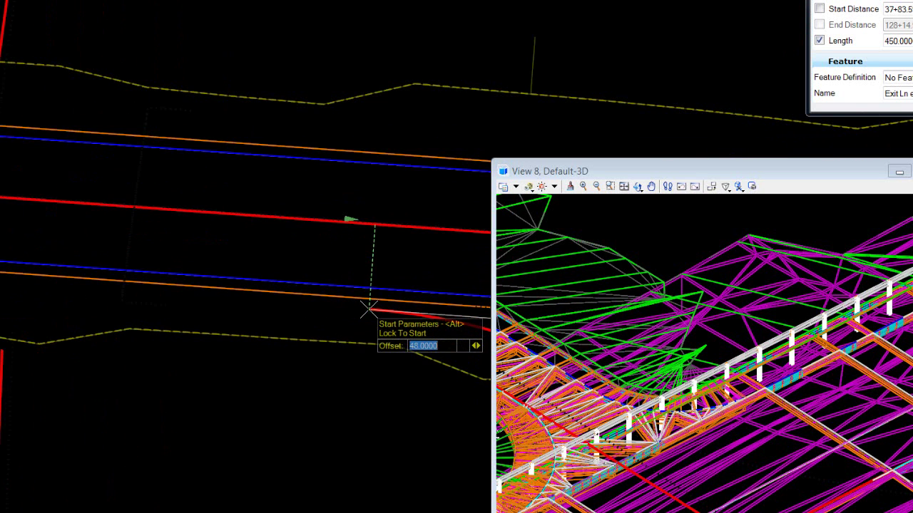
pyautogui.scroll(4, 368, 309)
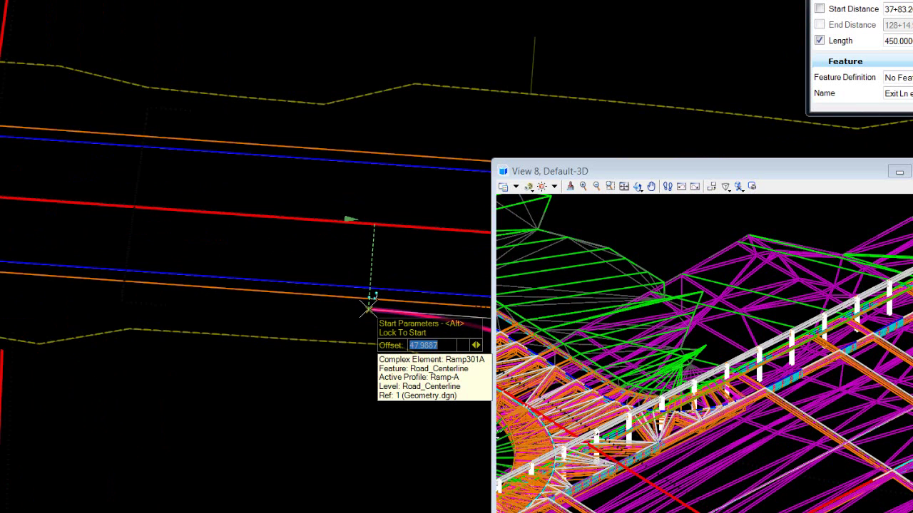
pyautogui.scroll(3, 368, 308)
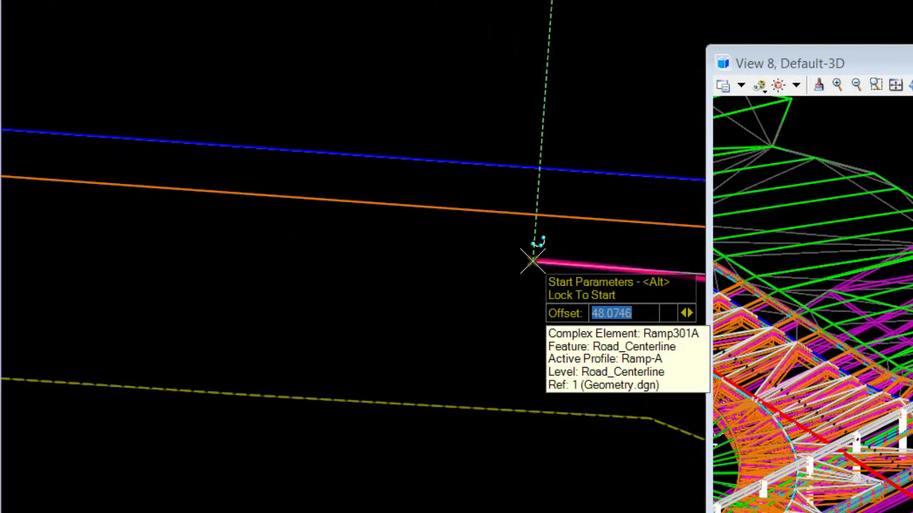
pyautogui.click(532, 261)
pyautogui.scroll(-3, 367, 261)
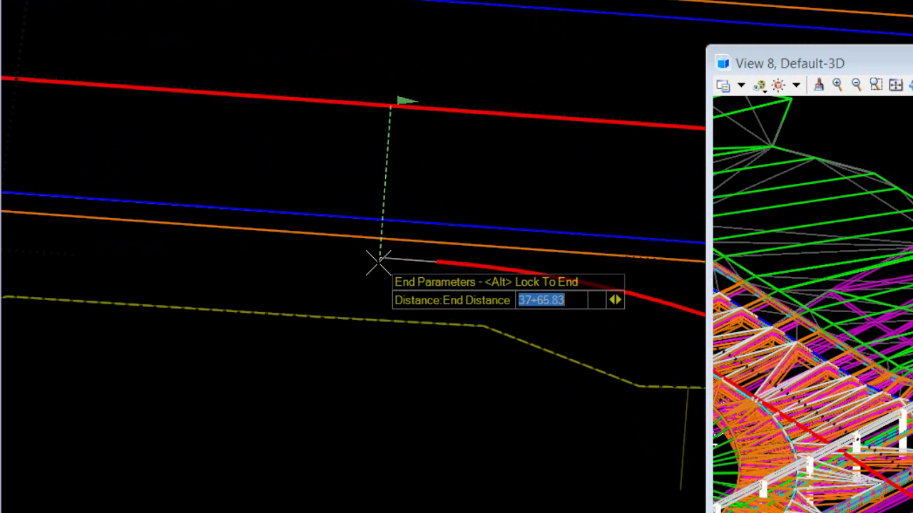
pyautogui.scroll(-3, 378, 261)
pyautogui.moveTo(152, 261); pyautogui.dragTo(293, 276, button='middle')
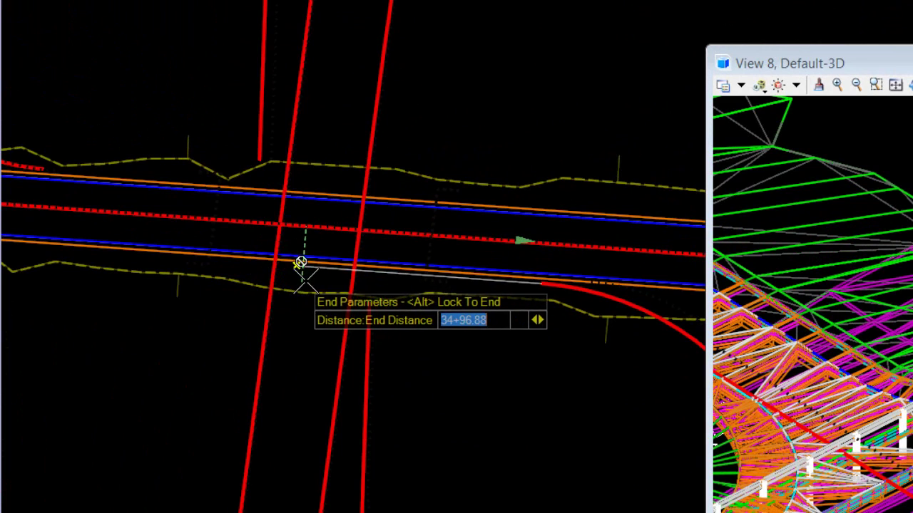
# Set the offset length to 300 and finish the edge line without mirroring
pyautogui.press('Right')
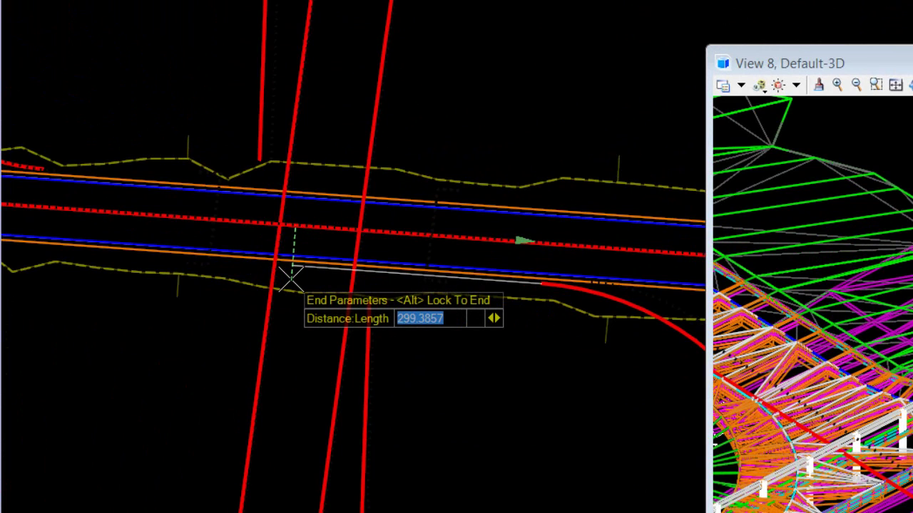
pyautogui.write('300')
pyautogui.press('Return')
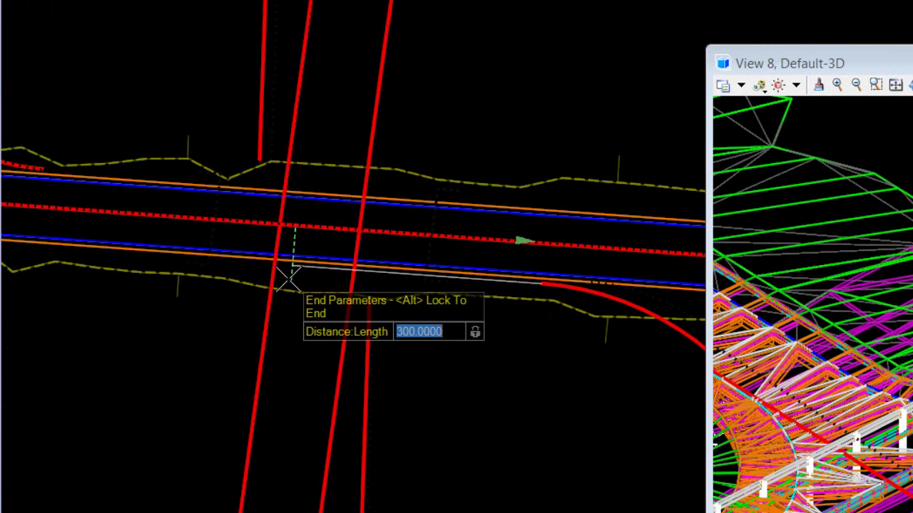
pyautogui.click(197, 331)
pyautogui.click(201, 330)
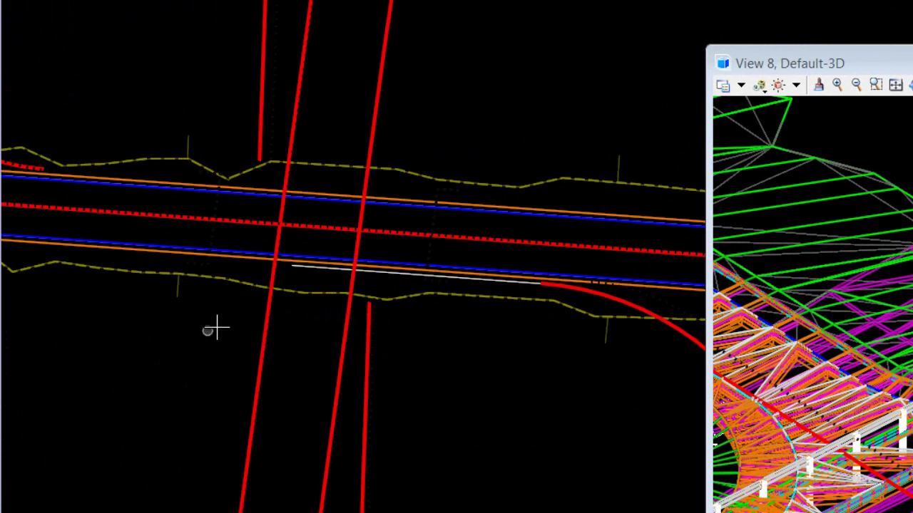
# Add a 300-long edge line at offset -46 starting at the Ramp301B ramp start, unmirrored
pyautogui.moveTo(420, 243); pyautogui.dragTo(564, 186, button='middle')
pyautogui.moveTo(267, 164); pyautogui.dragTo(421, 207, button='middle')
pyautogui.scroll(4, 337, 175)
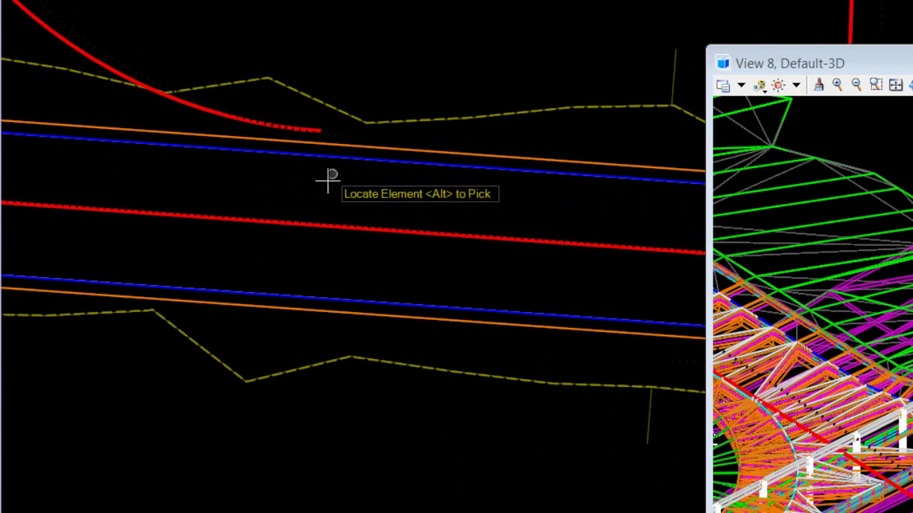
pyautogui.click(326, 228)
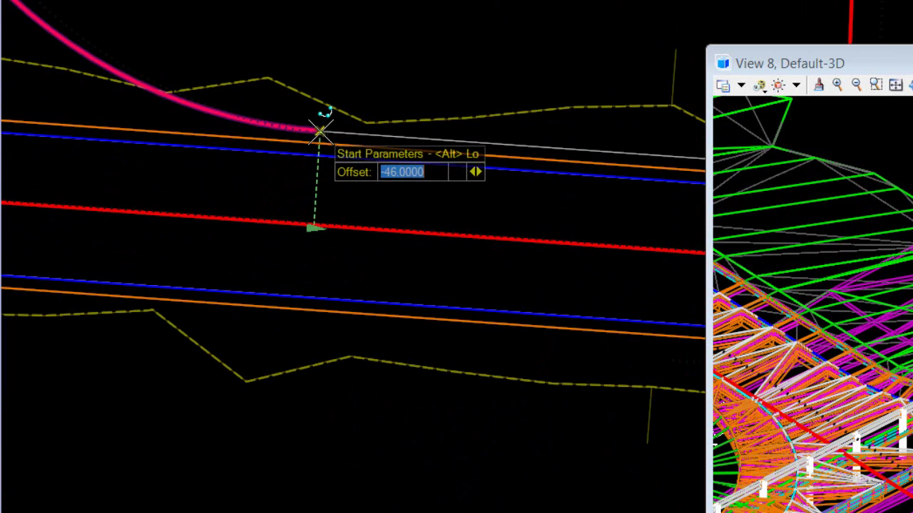
pyautogui.moveTo(319, 130)
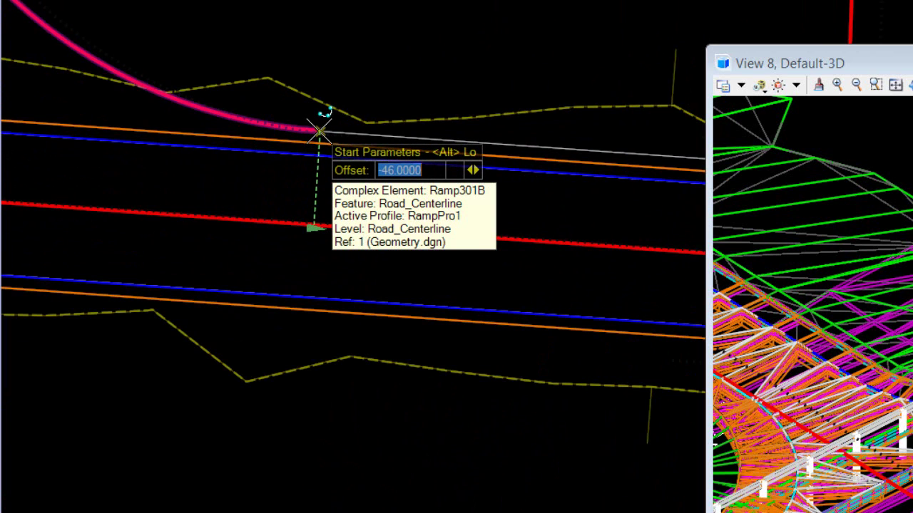
pyautogui.click(319, 131)
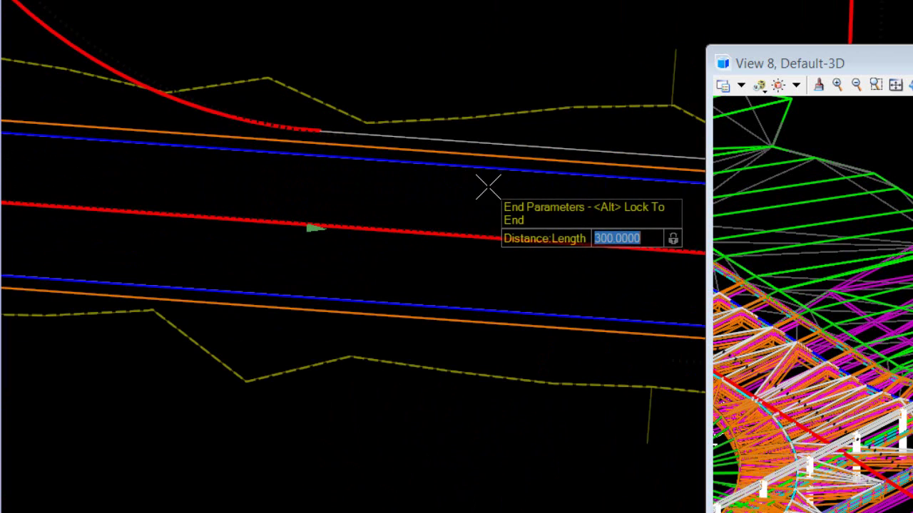
pyautogui.click(442, 199)
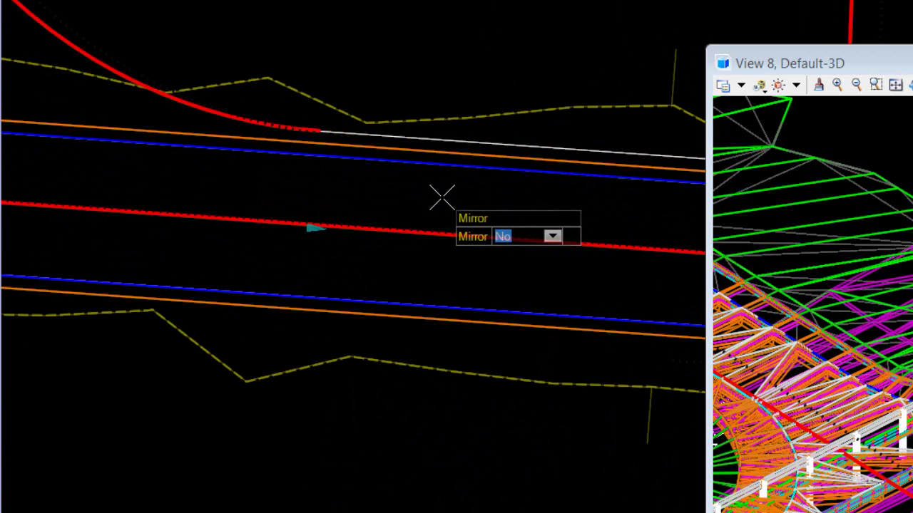
pyautogui.click(442, 198)
pyautogui.scroll(-4, 207, 200)
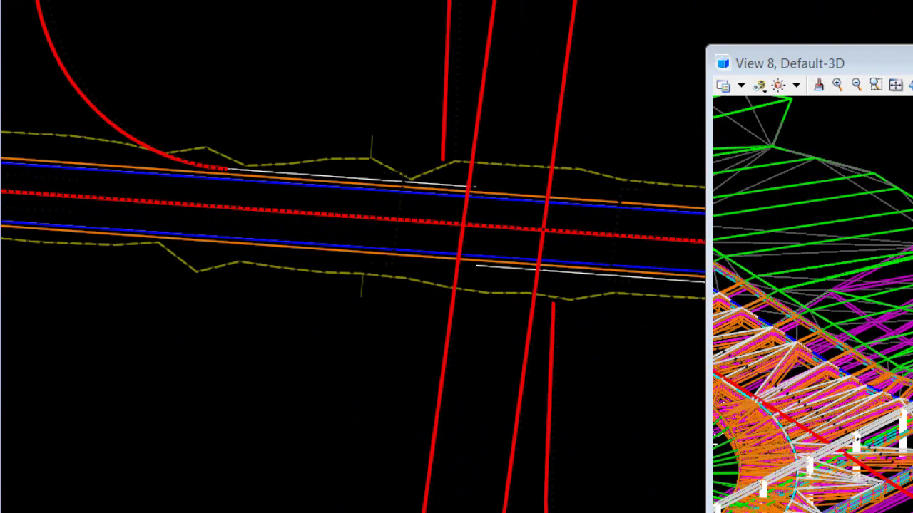
# Draw a 1:10 taper off the centerline from the end of the 46-offset exit-lane edge
pyautogui.click(10, 175)
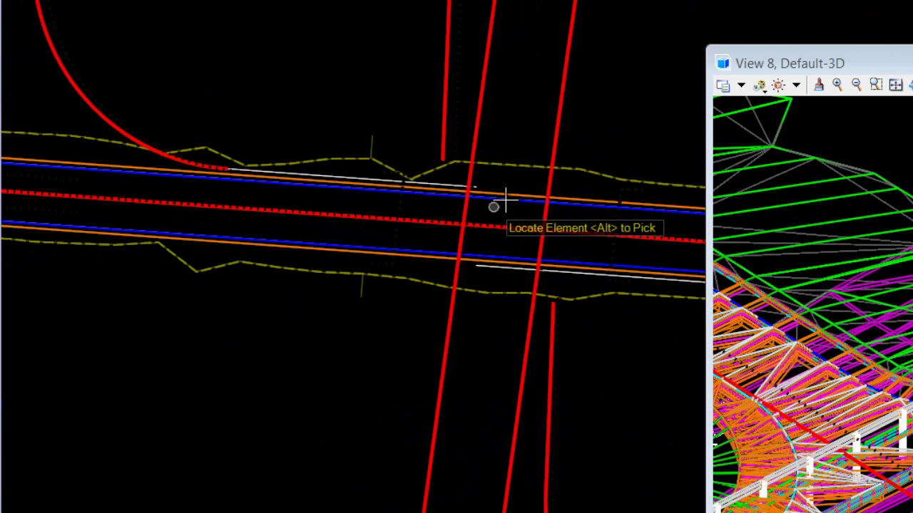
pyautogui.scroll(4, 499, 203)
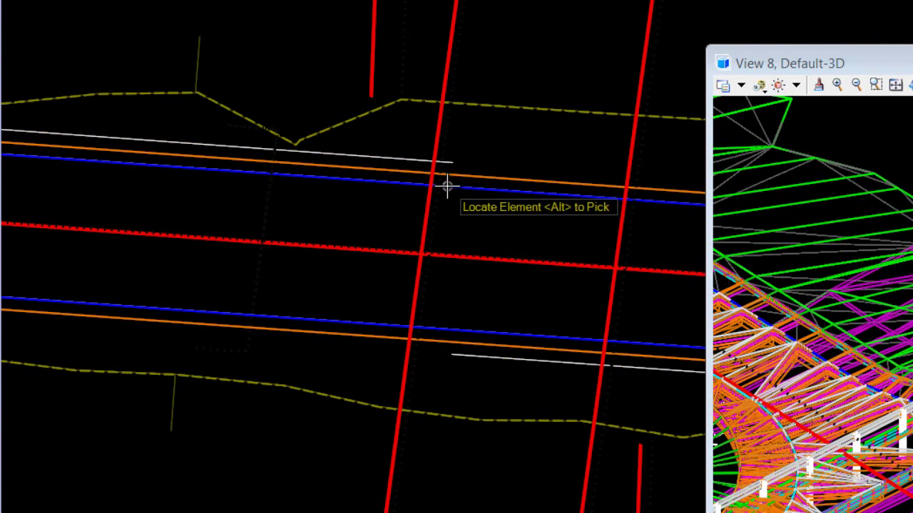
pyautogui.moveTo(458, 185)
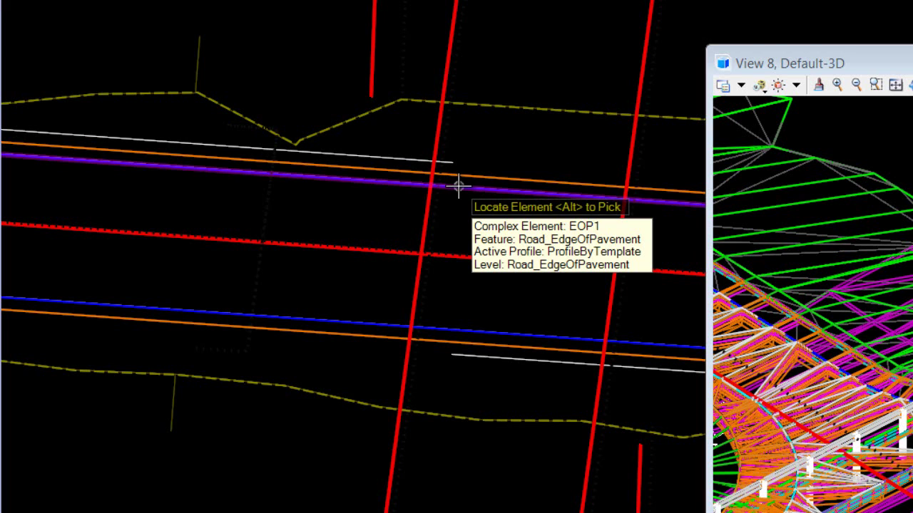
pyautogui.click(452, 252)
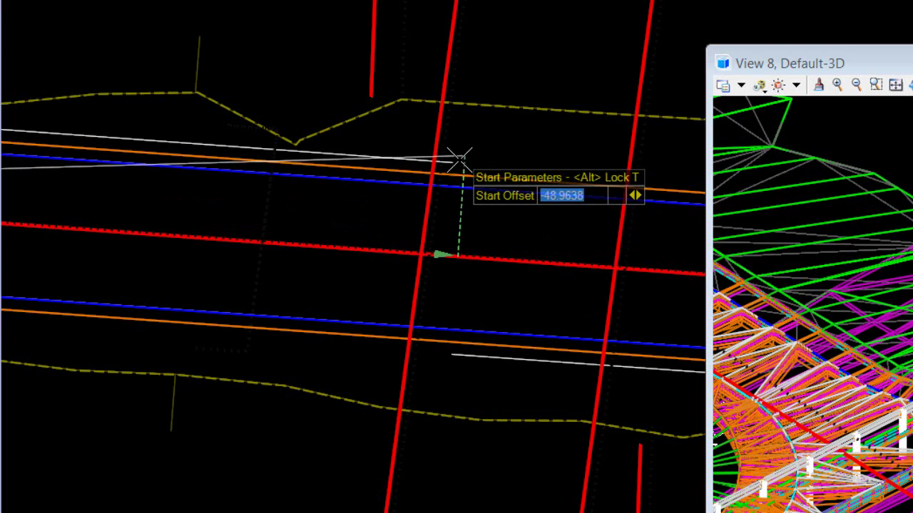
pyautogui.scroll(3, 452, 163)
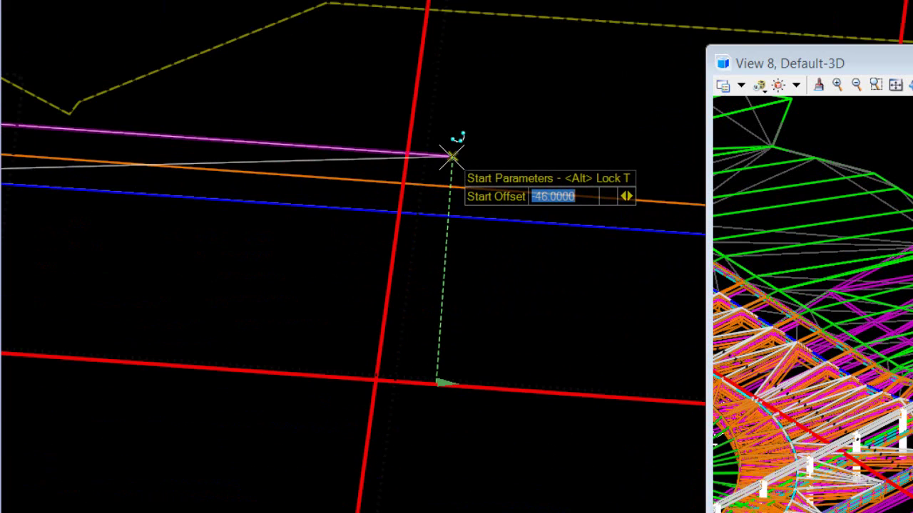
pyautogui.moveTo(451, 156)
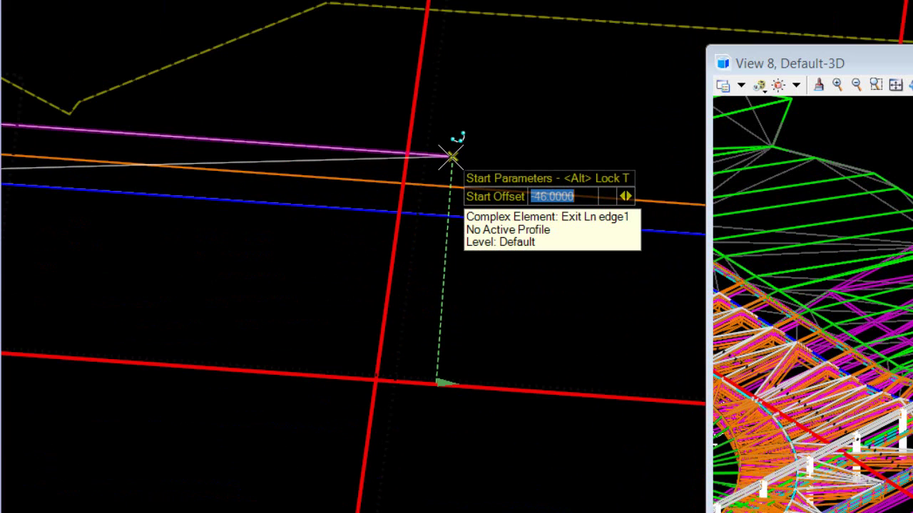
pyautogui.click(452, 151)
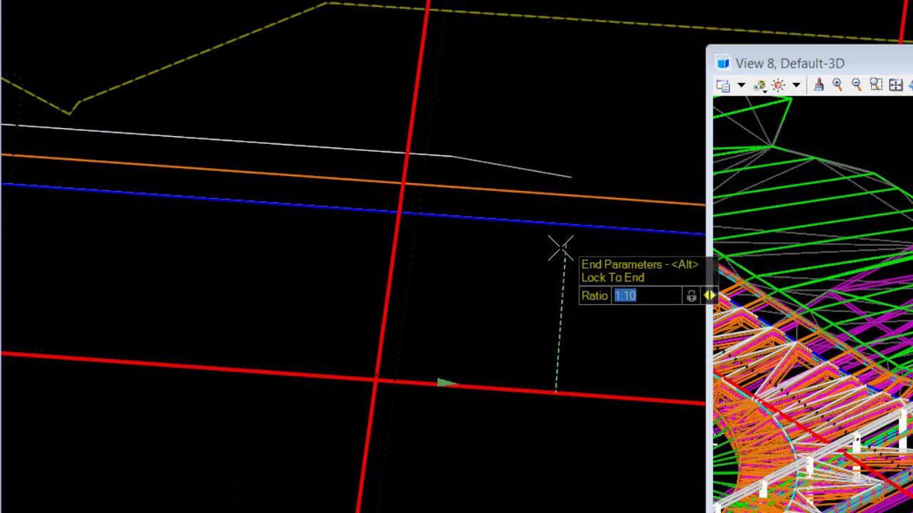
pyautogui.scroll(-3, 518, 286)
pyautogui.scroll(-1, 628, 298)
pyautogui.moveTo(627, 298); pyautogui.dragTo(387, 271, button='middle')
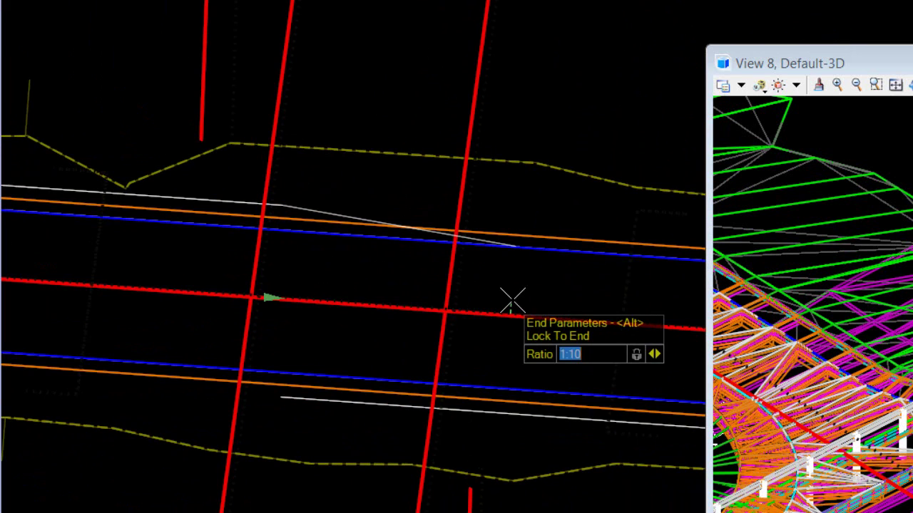
pyautogui.click(545, 307)
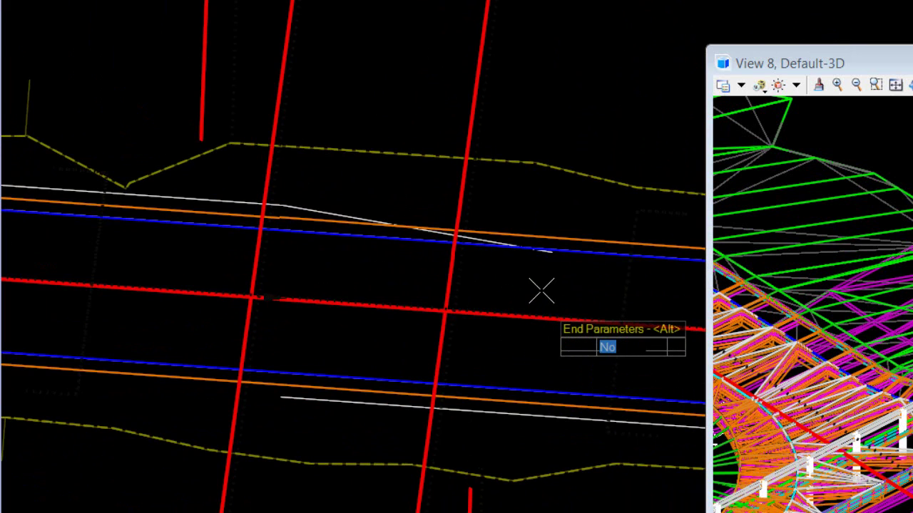
# Finish the upper taper unmirrored, then add a lower 1:10 taper starting at offset 48
pyautogui.click(538, 276)
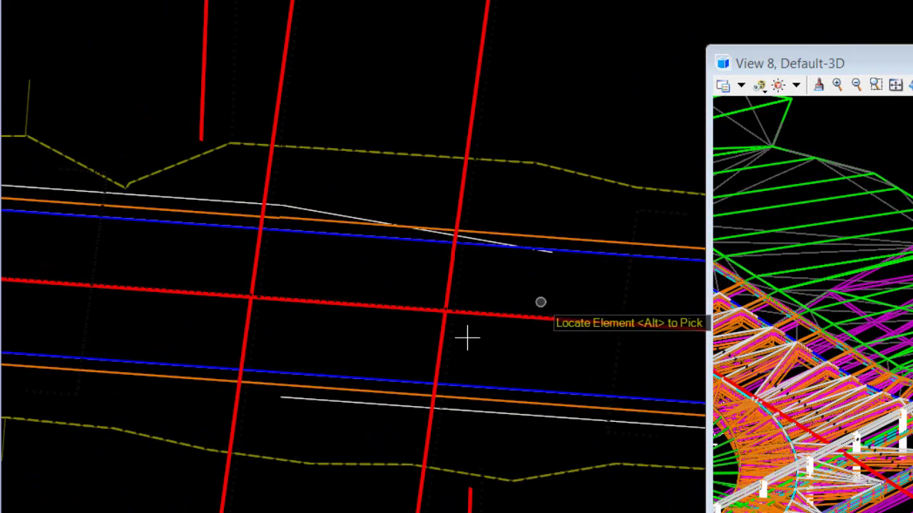
pyautogui.moveTo(342, 347); pyautogui.dragTo(402, 275, button='middle')
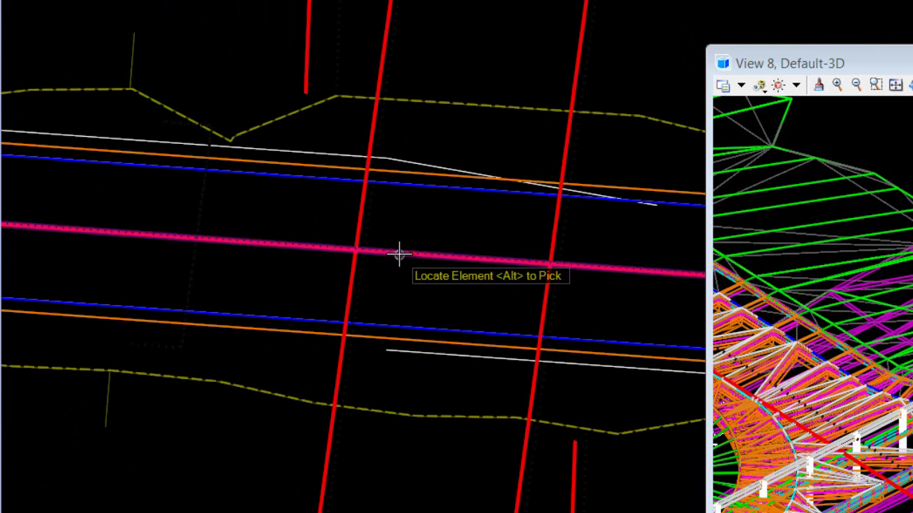
pyautogui.click(399, 253)
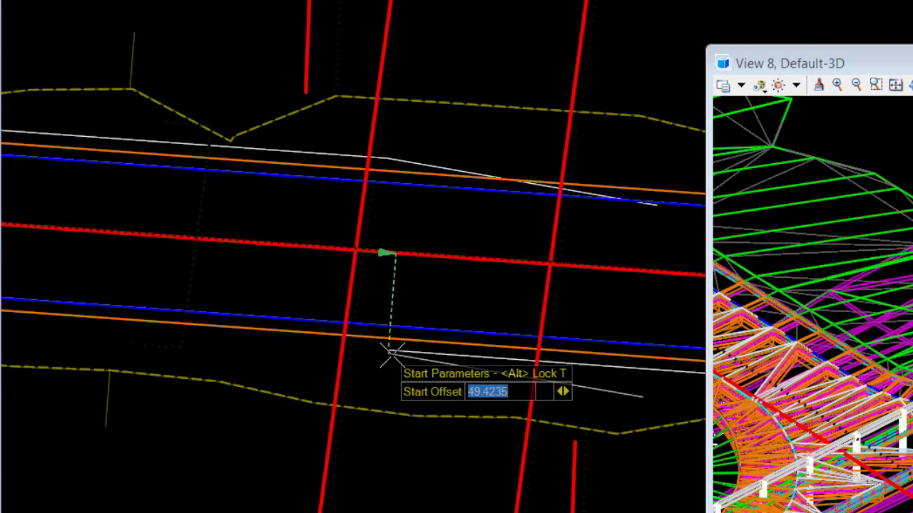
pyautogui.scroll(4, 385, 349)
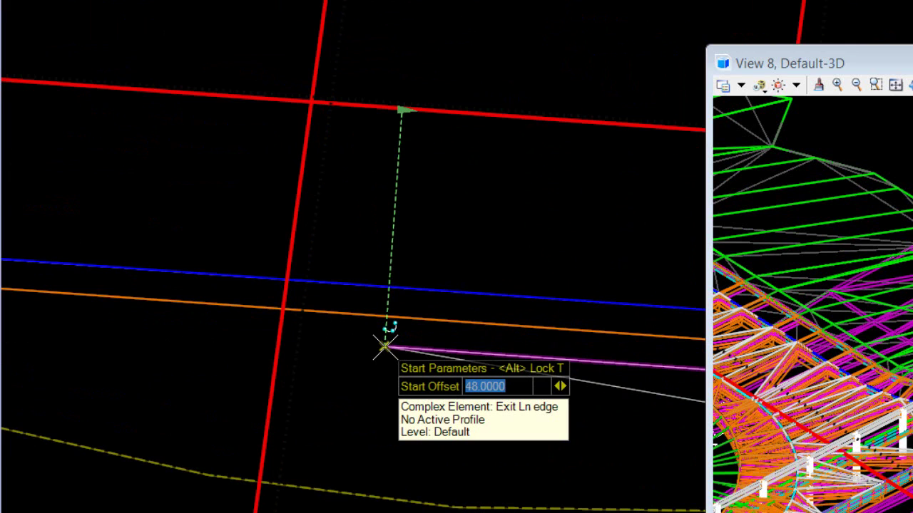
pyautogui.click(385, 347)
pyautogui.moveTo(19, 240); pyautogui.dragTo(420, 173, button='middle')
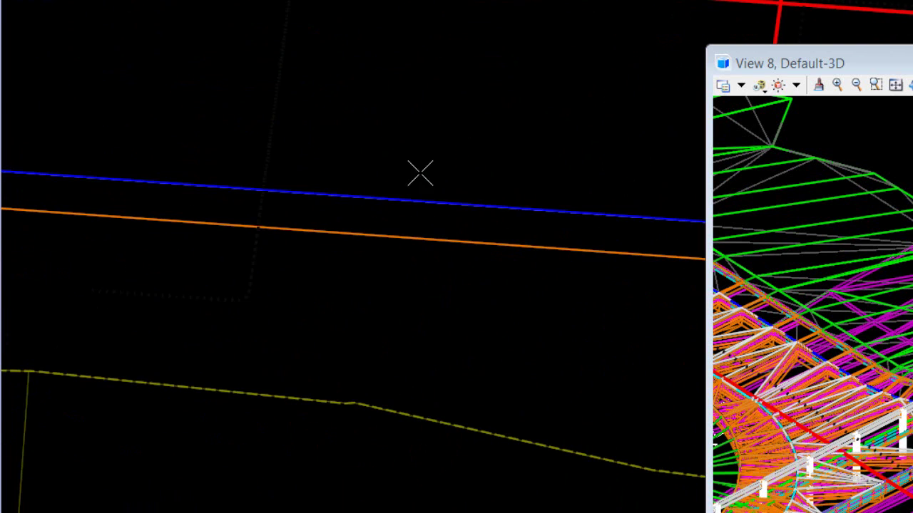
pyautogui.click(77, 97)
pyautogui.click(112, 107)
pyautogui.scroll(-2, 148, 262)
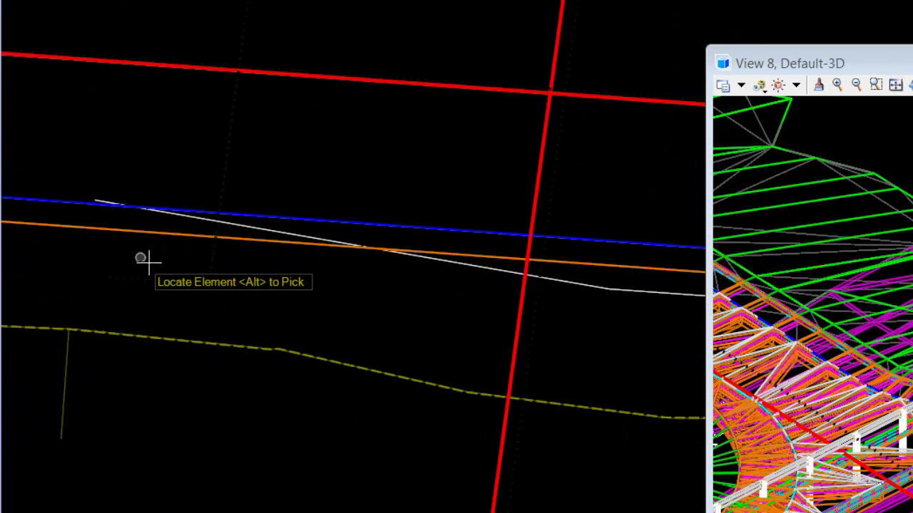
pyautogui.scroll(-2, 148, 263)
# Chain the lower and upper Exit Ln edges with their loop ramp curves into complex elements
pyautogui.scroll(-3, 197, 264)
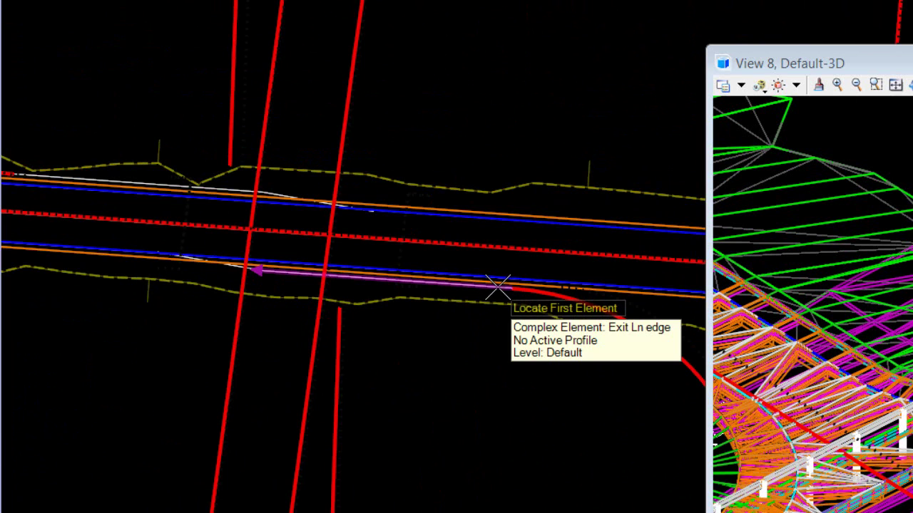
pyautogui.click(499, 301)
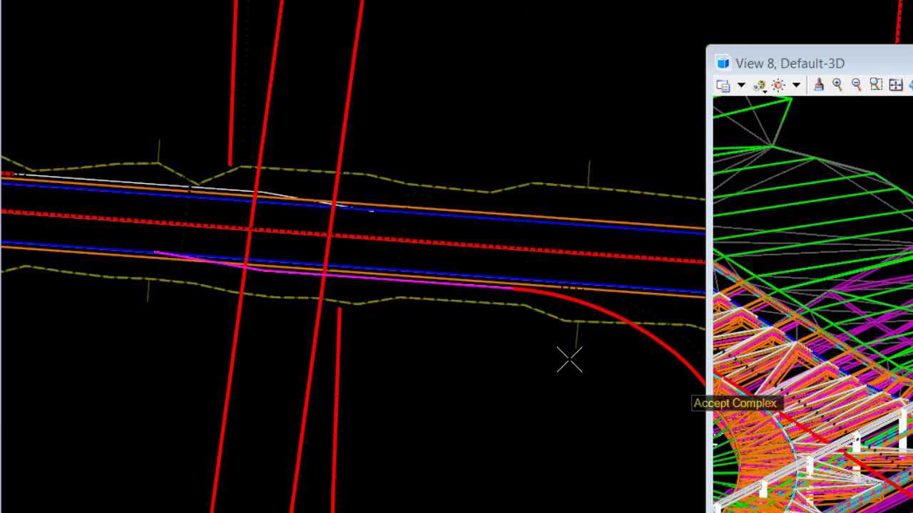
pyautogui.scroll(-2, 579, 412)
pyautogui.scroll(2, 314, 331)
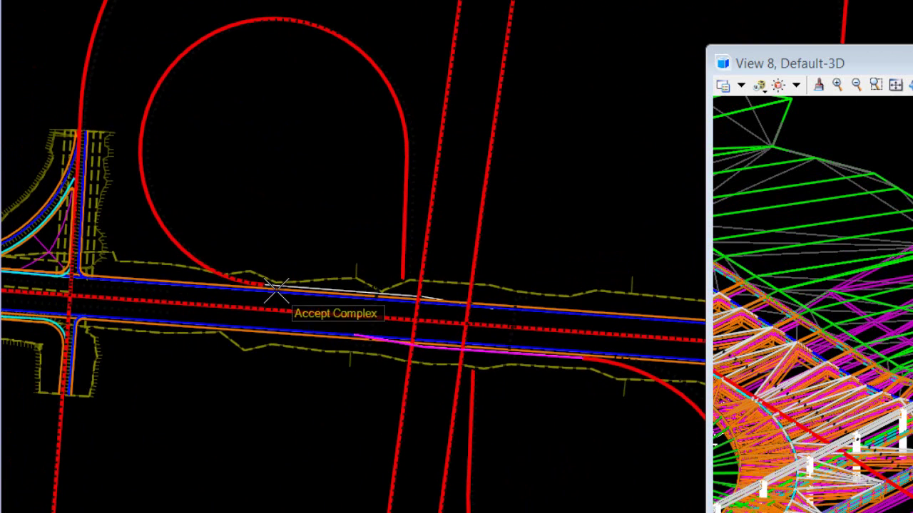
pyautogui.scroll(3, 262, 269)
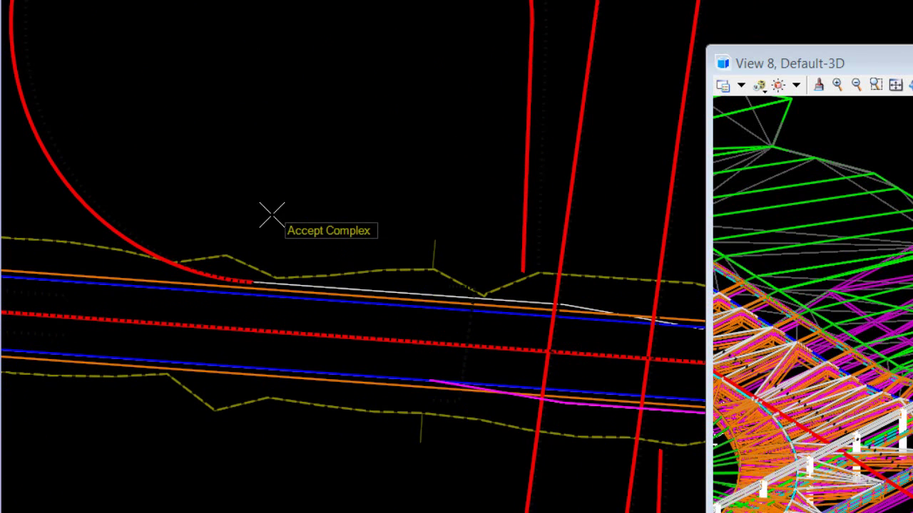
pyautogui.click(280, 250)
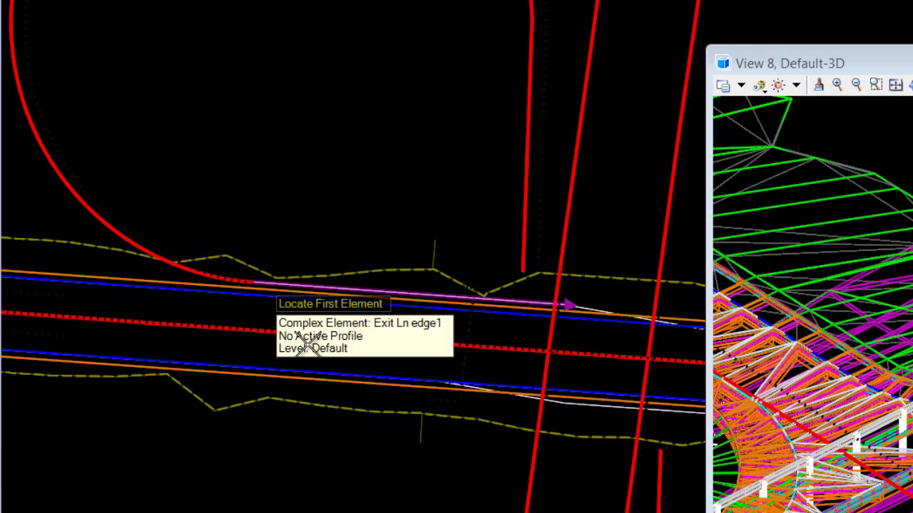
pyautogui.click(338, 321)
pyautogui.click(241, 143)
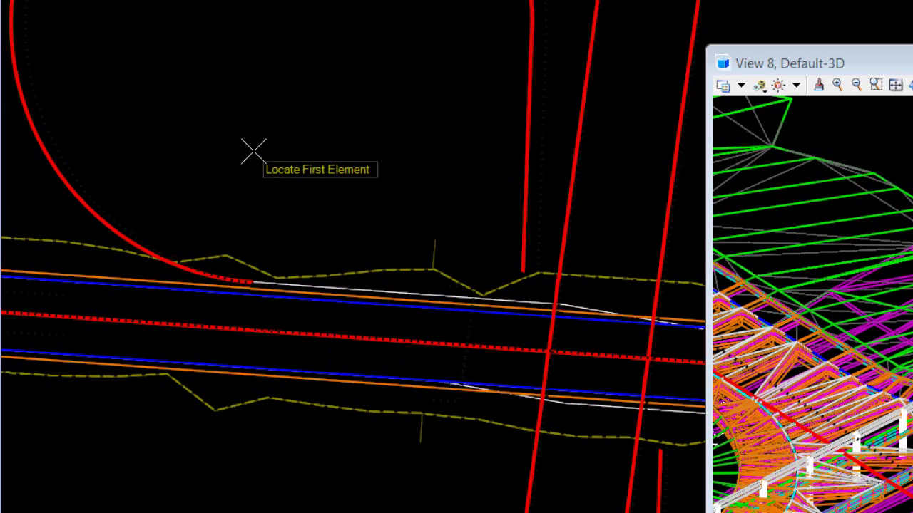
pyautogui.scroll(-4, 247, 173)
# Select the OFF Ramp w Gore civil cell from OFF Ramp wGore.dgnlib and confirm it
pyautogui.moveTo(299, 320); pyautogui.dragTo(310, 287, button='middle')
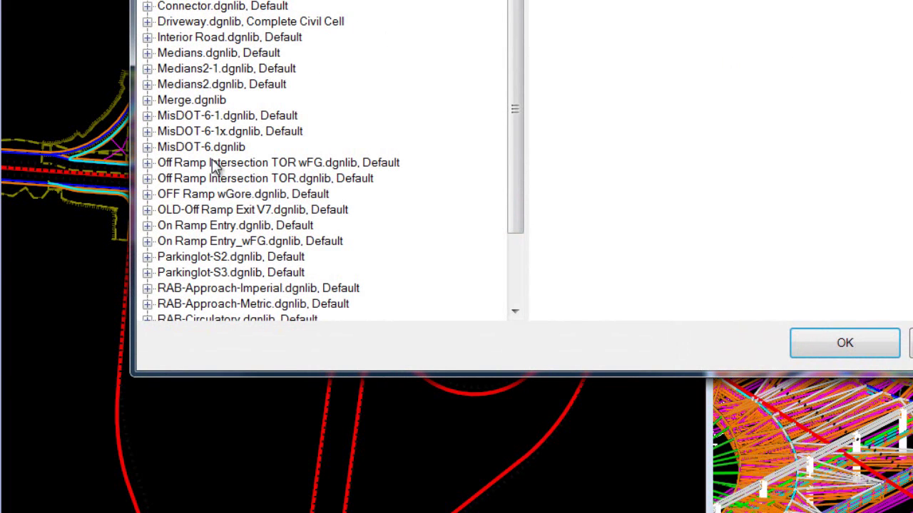
pyautogui.moveTo(513, 208); pyautogui.dragTo(514, 217)
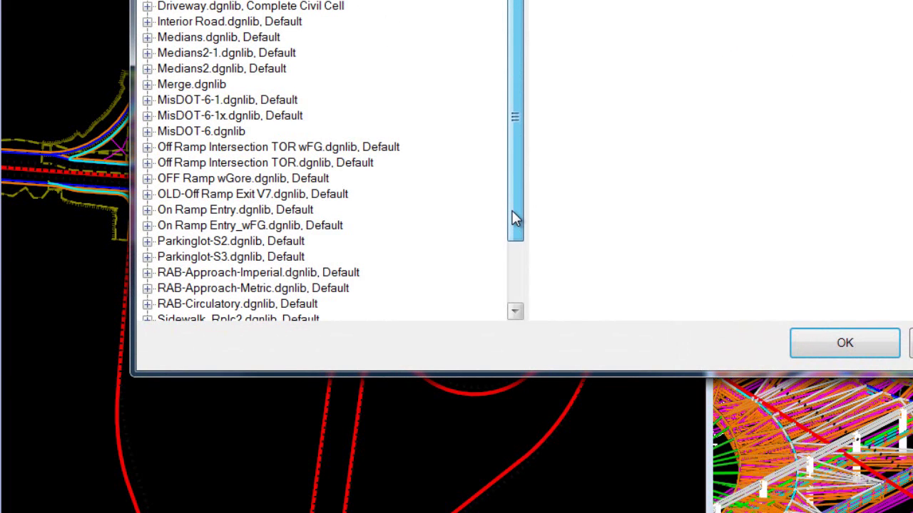
pyautogui.click(147, 179)
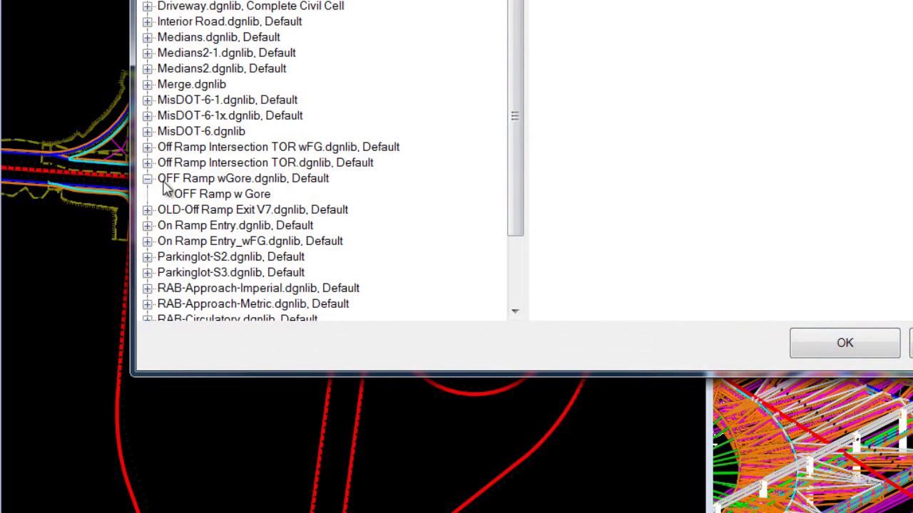
pyautogui.click(214, 194)
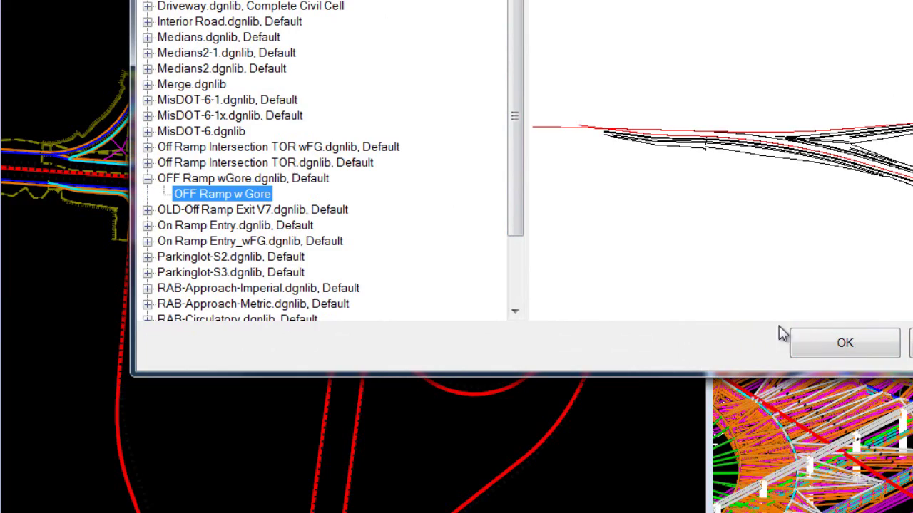
pyautogui.click(845, 345)
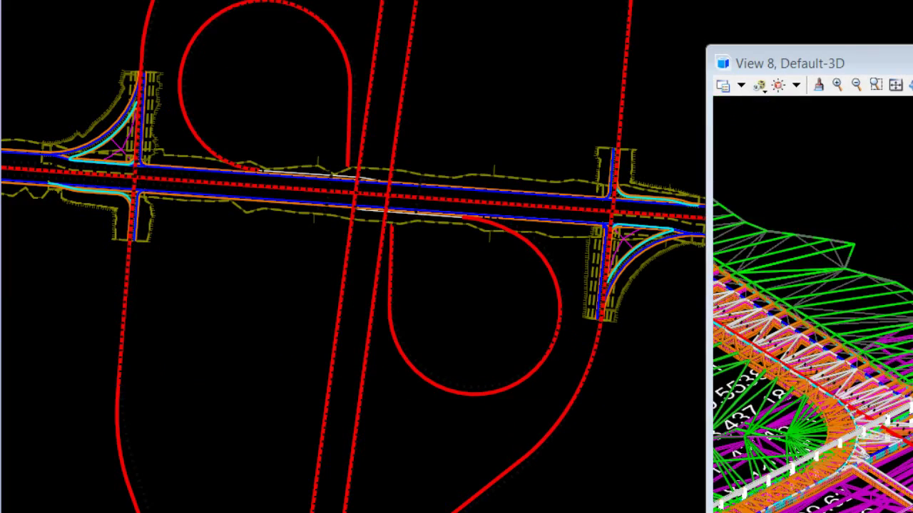
# Pick the loop as the Ramp Outside EP reference to preview the OFF Ramp w Gore cell
pyautogui.scroll(-5, 812, 300)
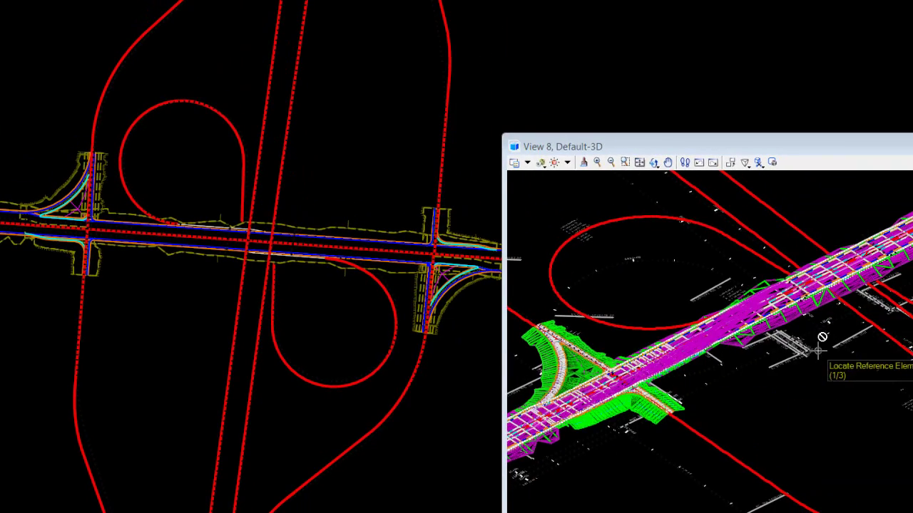
pyautogui.moveTo(821, 347)
pyautogui.keyDown('shift'); pyautogui.mouseDown(button='middle')
pyautogui.moveTo(678, 407)
pyautogui.moveTo(803, 401)
pyautogui.moveTo(826, 354)
pyautogui.mouseUp(button='middle'); pyautogui.keyUp('shift')
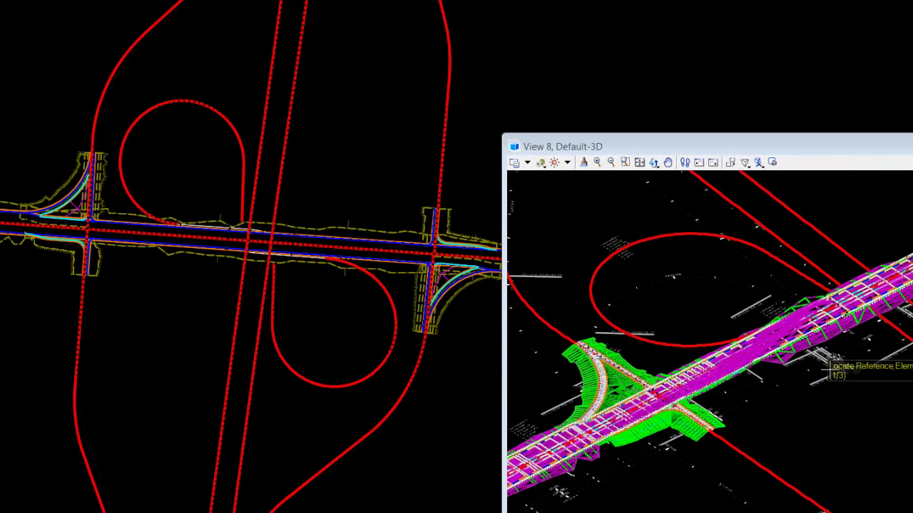
pyautogui.scroll(1, 184, 209)
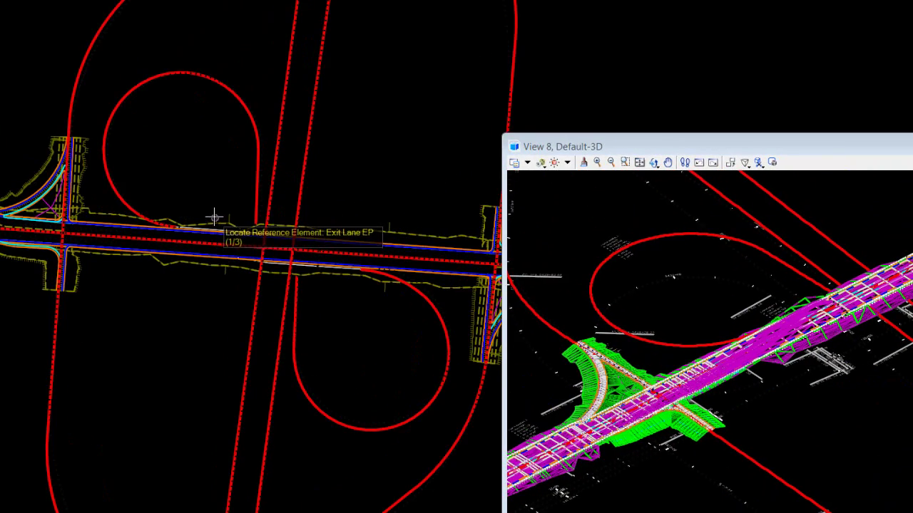
pyautogui.scroll(1, 215, 220)
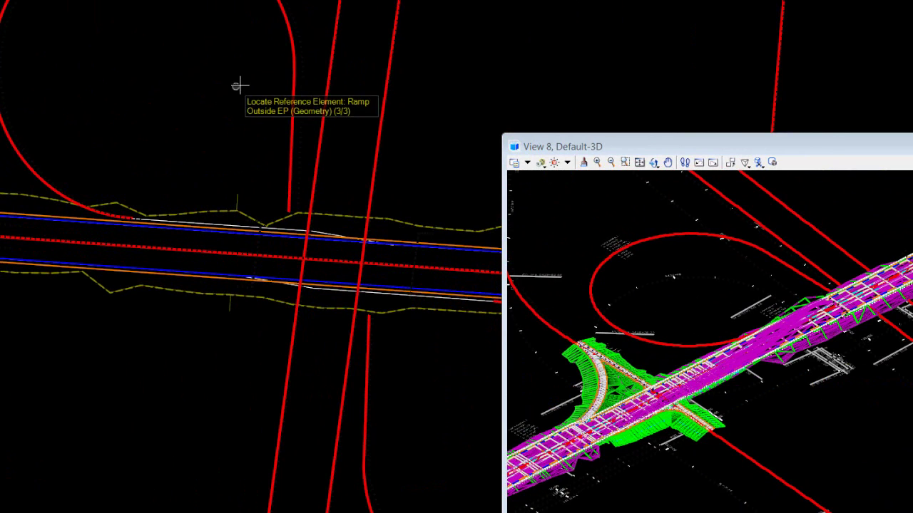
pyautogui.scroll(1, 289, 92)
pyautogui.scroll(-1, 285, 101)
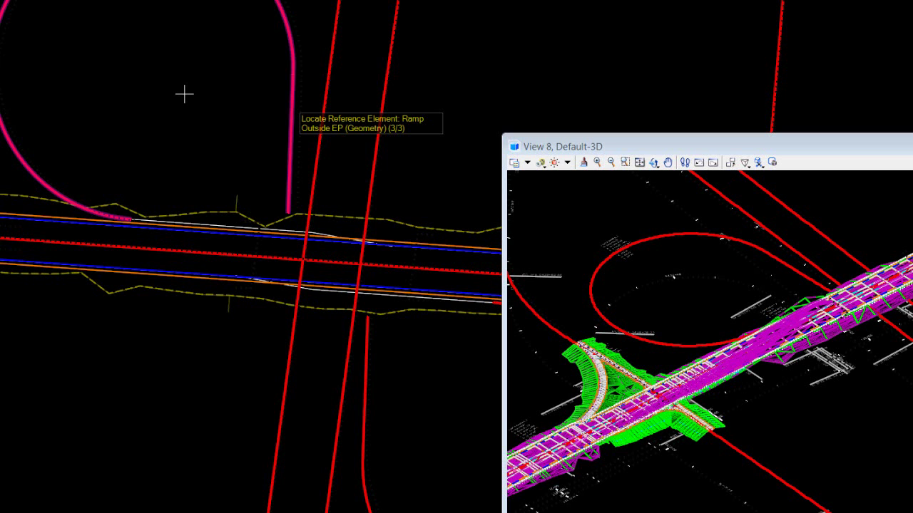
pyautogui.click(184, 93)
pyautogui.moveTo(167, 92); pyautogui.dragTo(281, 93, button='middle')
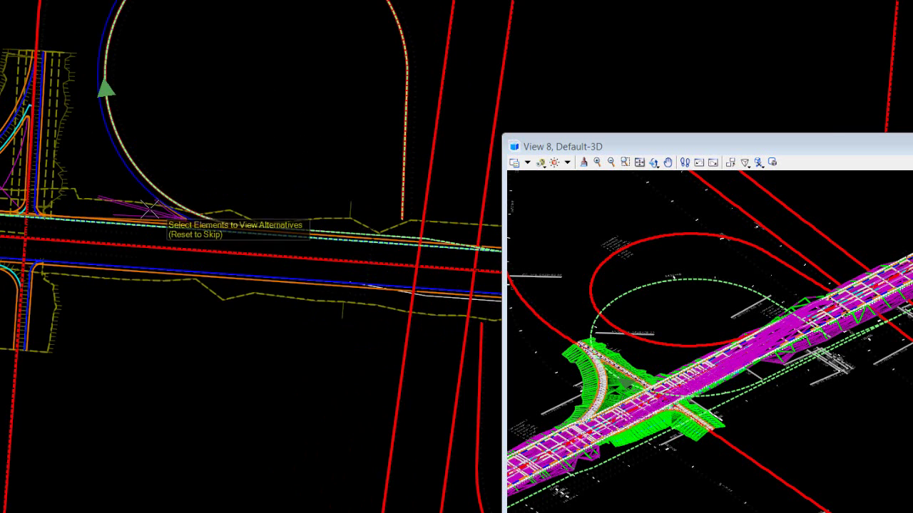
# Accept the OFF Ramp w Gore placement and zoom out over the interchange
pyautogui.rightClick(227, 113)
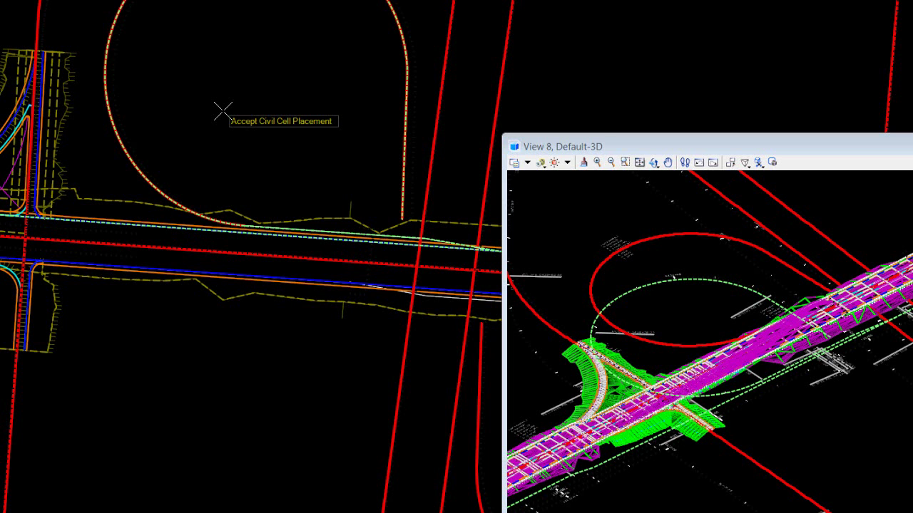
pyautogui.click(223, 111)
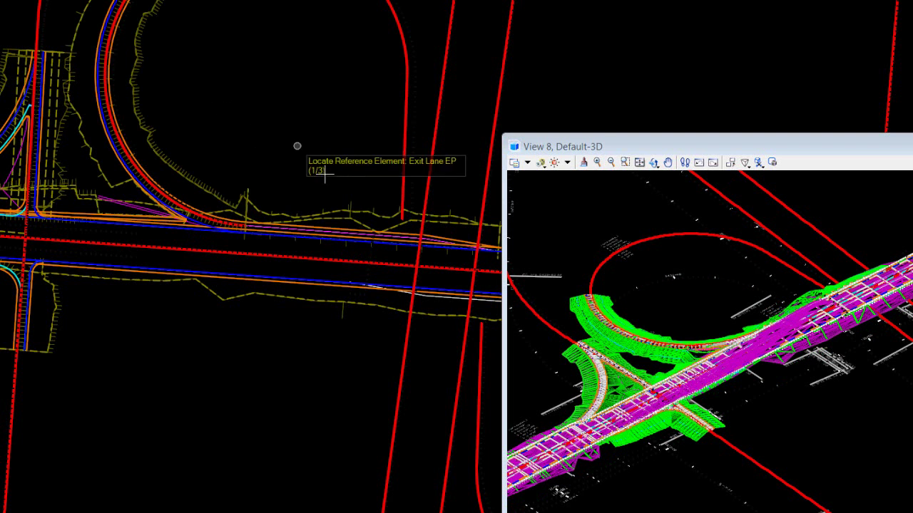
pyautogui.scroll(4, 703, 368)
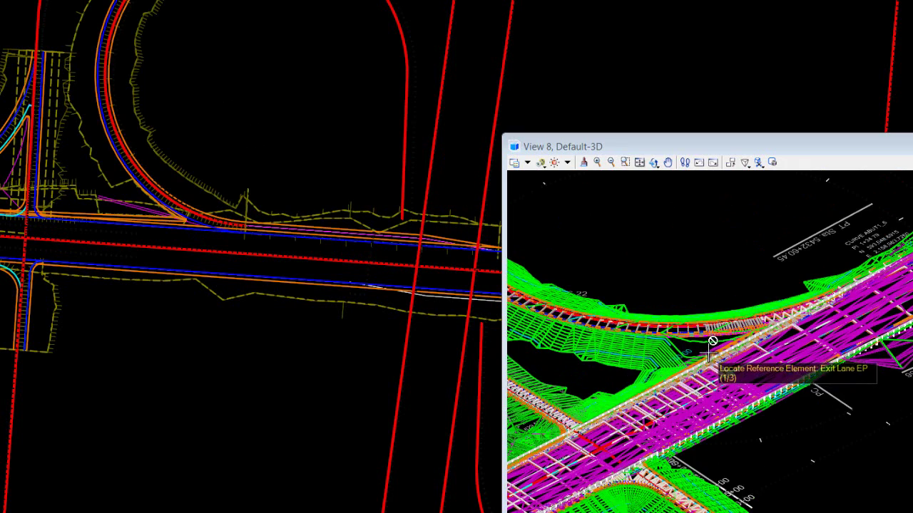
pyautogui.scroll(1, 706, 367)
pyautogui.scroll(1, 666, 378)
pyautogui.scroll(1, 667, 382)
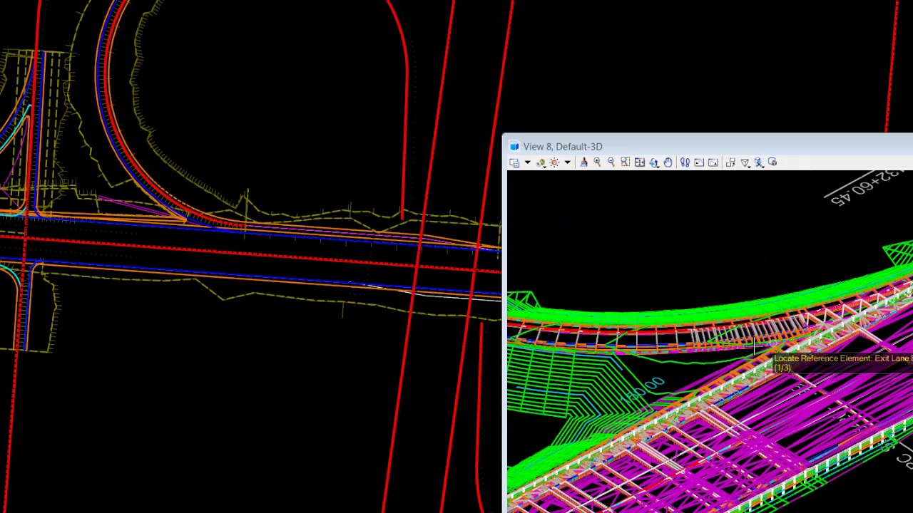
pyautogui.scroll(1, 848, 328)
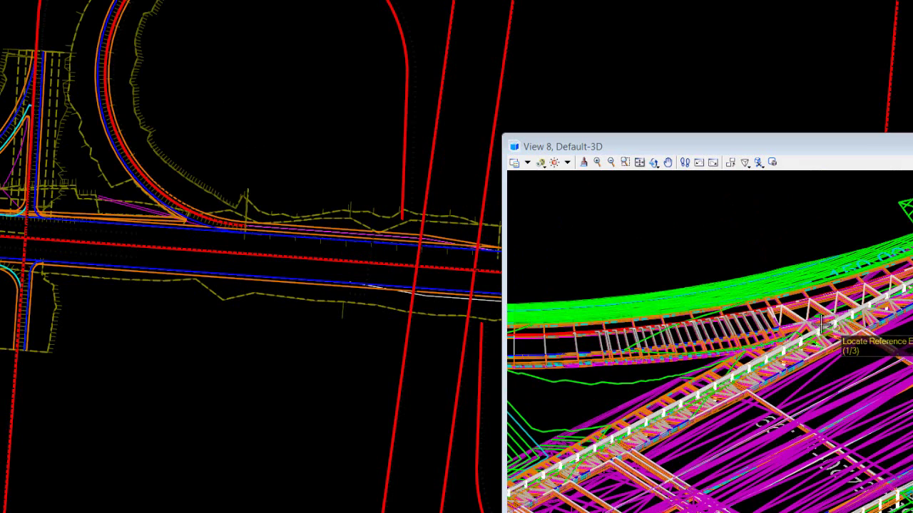
pyautogui.scroll(1, 805, 333)
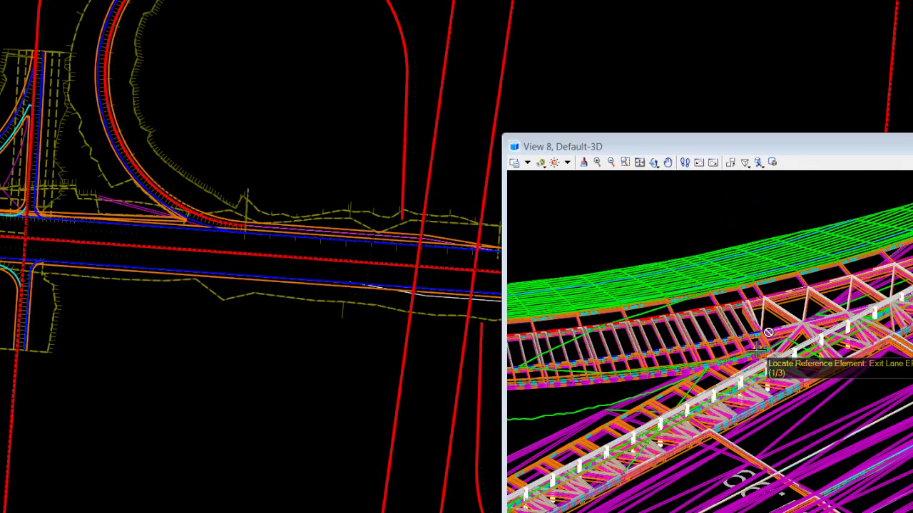
# Zoom and pan until the full interchange is centered in the view
pyautogui.scroll(-2, 791, 332)
pyautogui.scroll(-2, 772, 338)
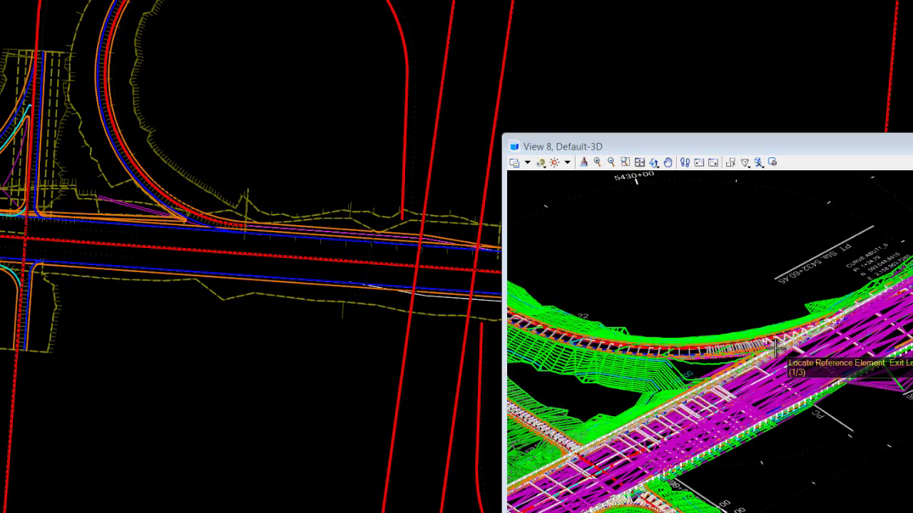
pyautogui.scroll(-3, 189, 239)
pyautogui.moveTo(393, 329); pyautogui.dragTo(313, 320, button='middle')
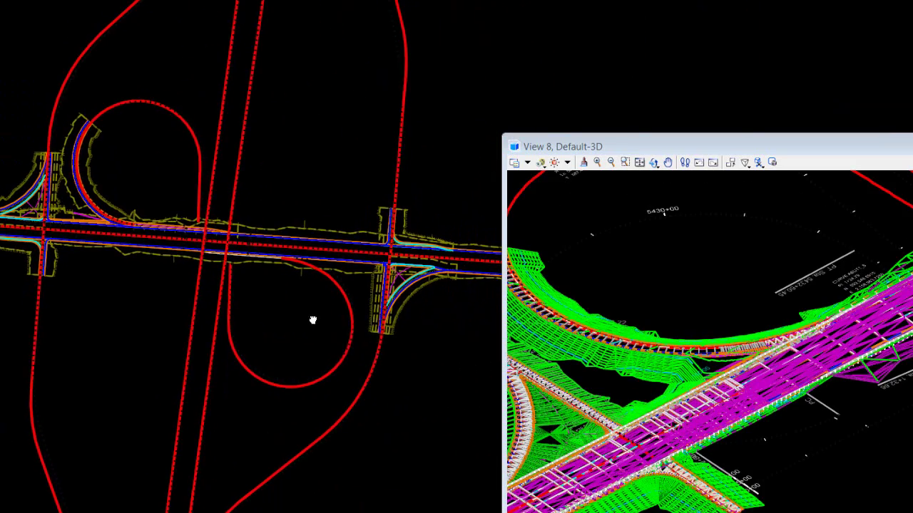
pyautogui.scroll(-1, 674, 349)
pyautogui.scroll(-2, 806, 385)
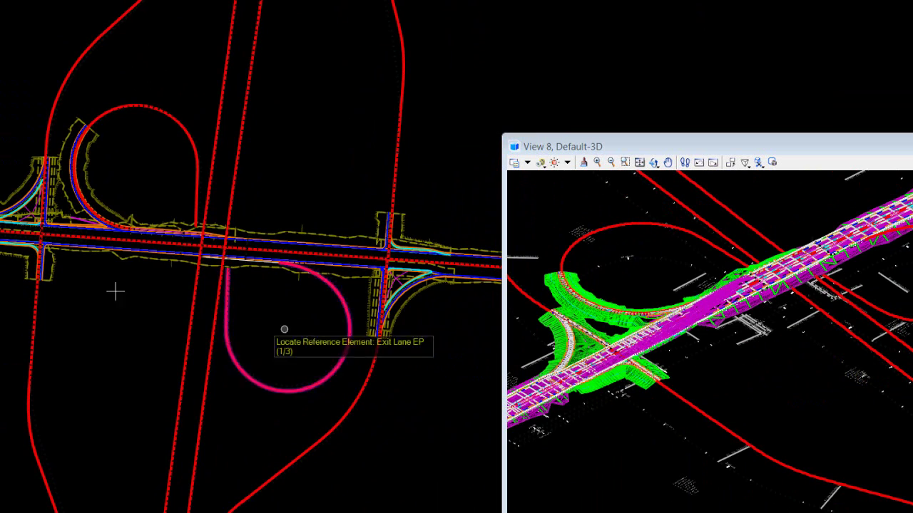
# Cancel the pending civil-cell placement and select the loop ramp curve
pyautogui.press('Escape')
pyautogui.scroll(2, 236, 255)
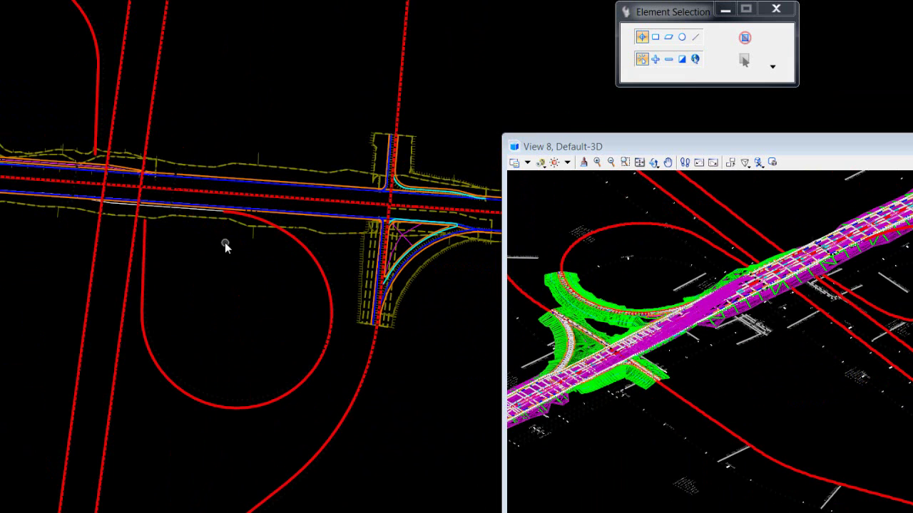
pyautogui.scroll(4, 219, 249)
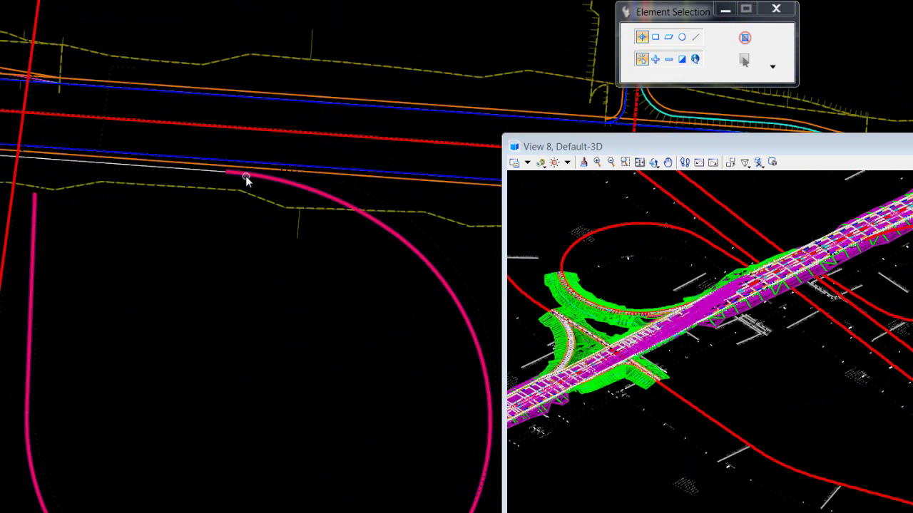
pyautogui.moveTo(245, 178)
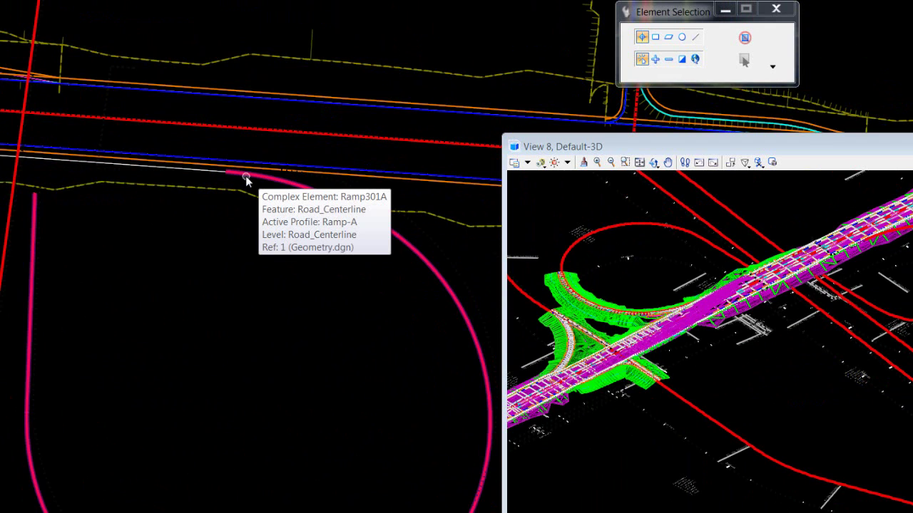
pyautogui.click(245, 175)
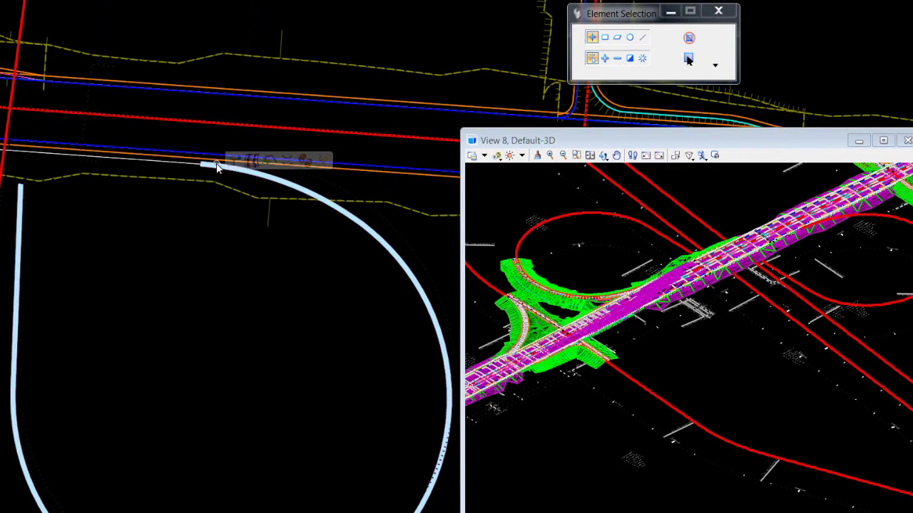
# Inspect the Ramp301A centerline's 48.2000 start offset, then clear the selection
pyautogui.moveTo(215, 166)
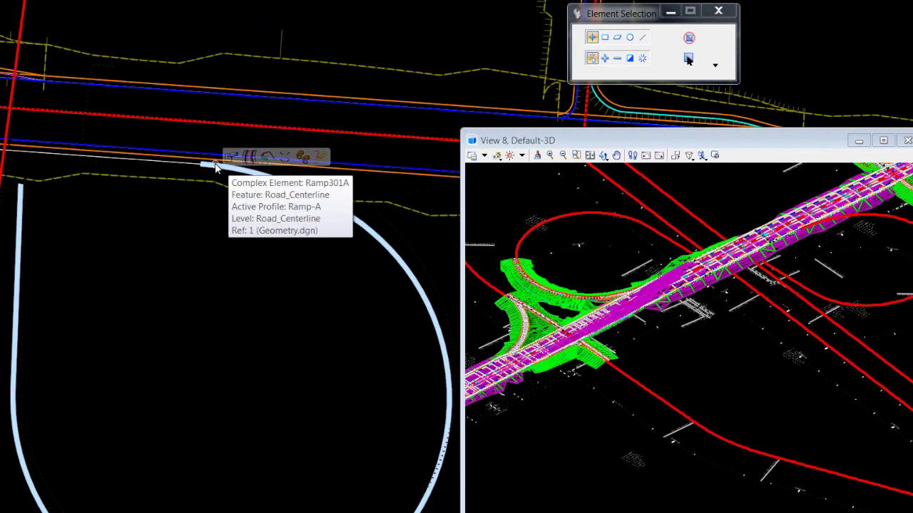
pyautogui.click(179, 162)
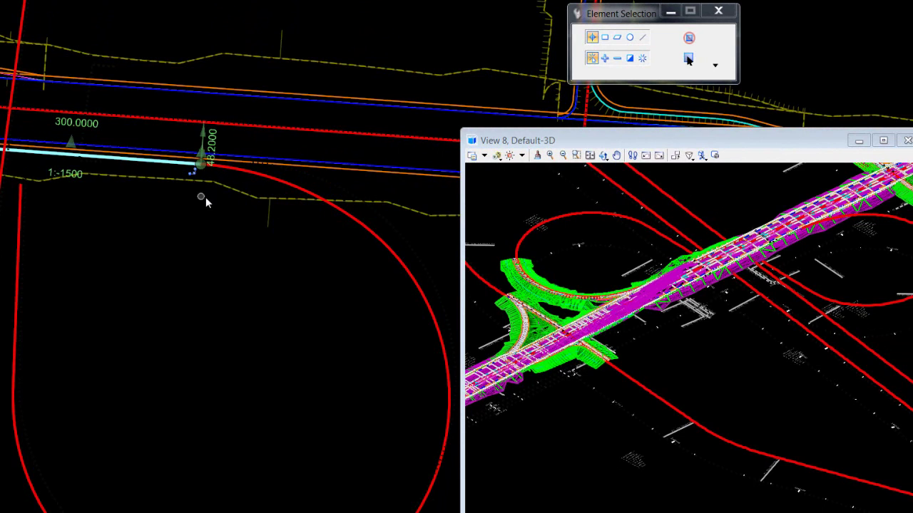
pyautogui.scroll(4, 207, 168)
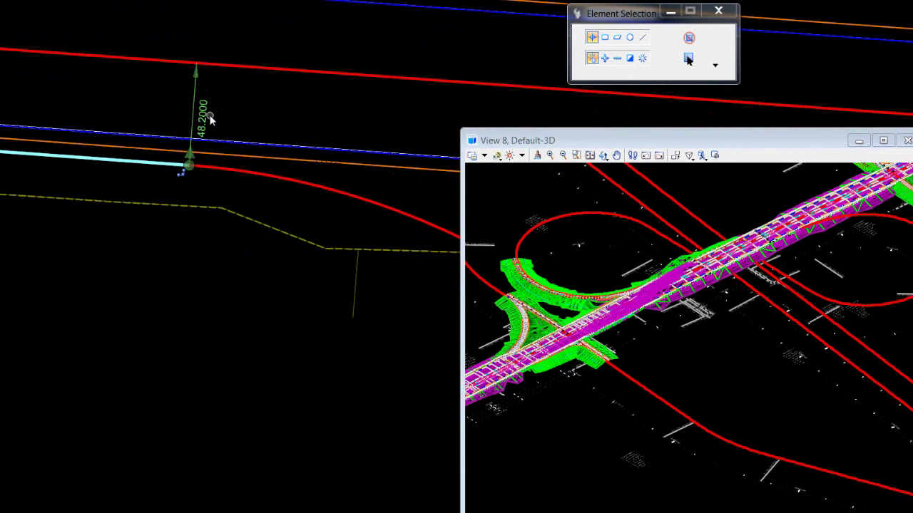
pyautogui.scroll(-4, 214, 237)
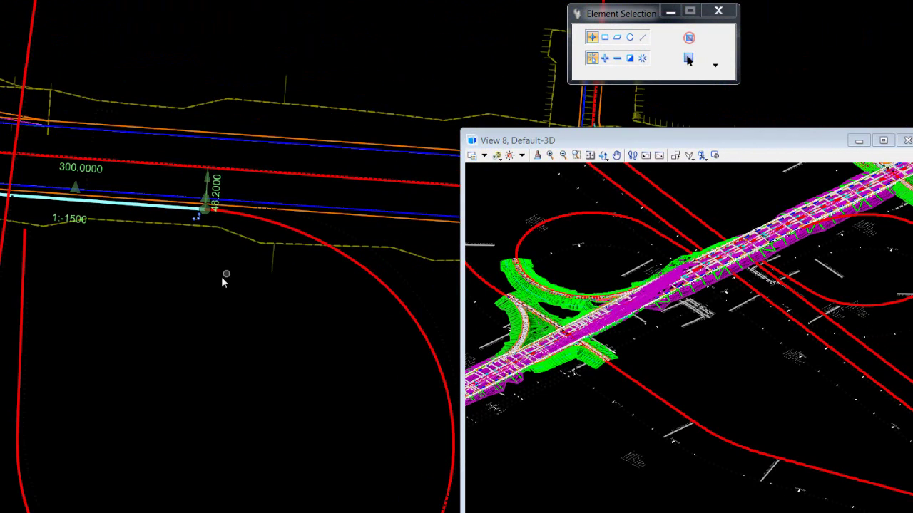
pyautogui.moveTo(219, 280); pyautogui.dragTo(227, 241, button='middle')
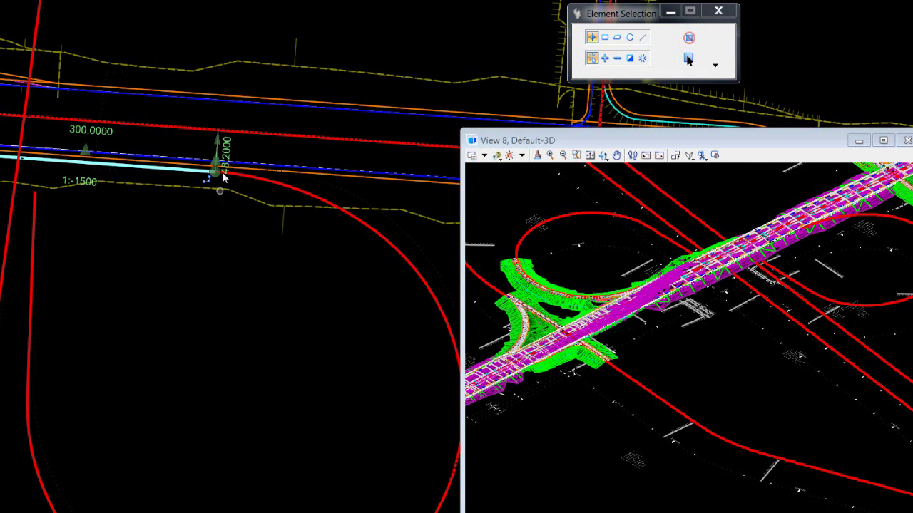
pyautogui.scroll(-2, 220, 254)
pyautogui.moveTo(218, 265); pyautogui.dragTo(218, 247, button='middle')
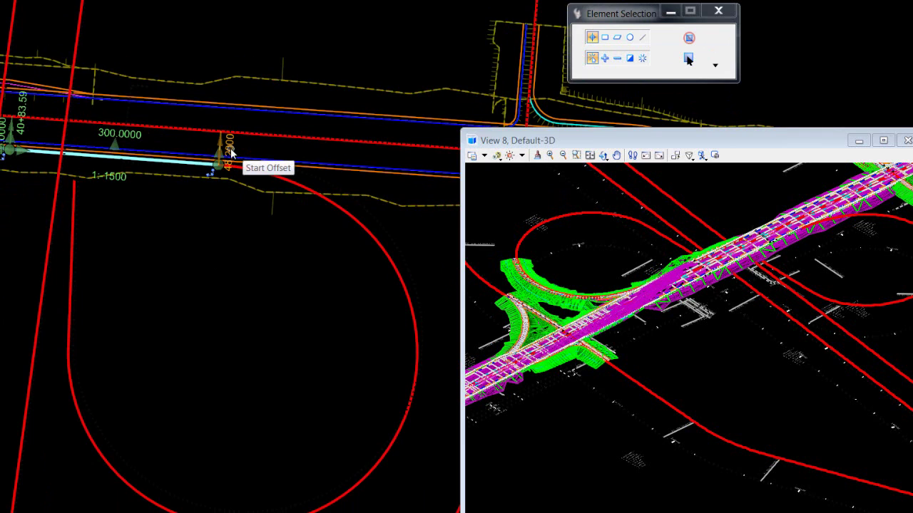
pyautogui.moveTo(237, 173)
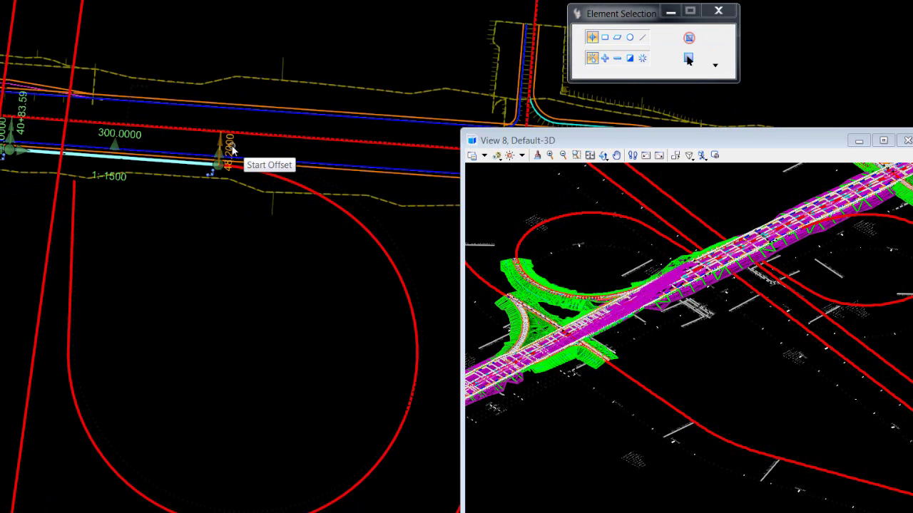
pyautogui.click(236, 192)
pyautogui.scroll(4, 227, 156)
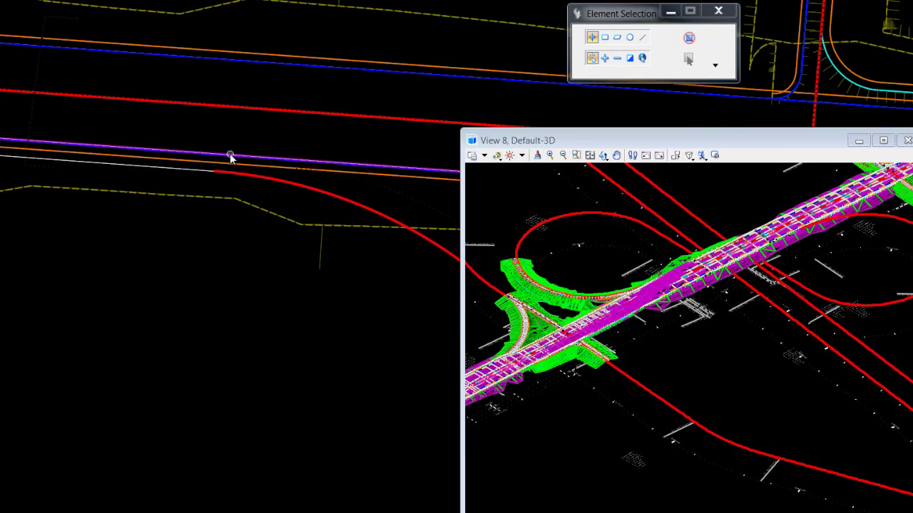
# Select the OFF Ramp w Gore cell from the OFF Ramp wGore.dgnlib library for placement
pyautogui.scroll(-2, 254, 236)
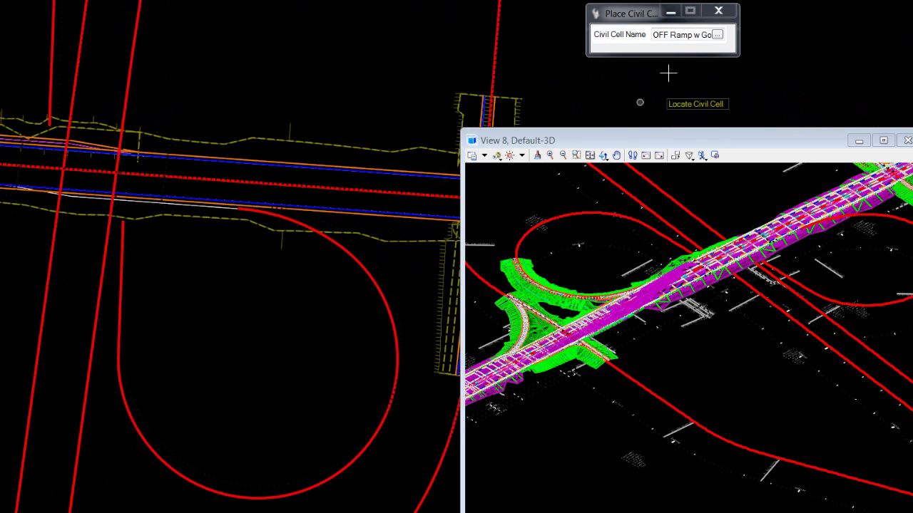
pyautogui.click(716, 34)
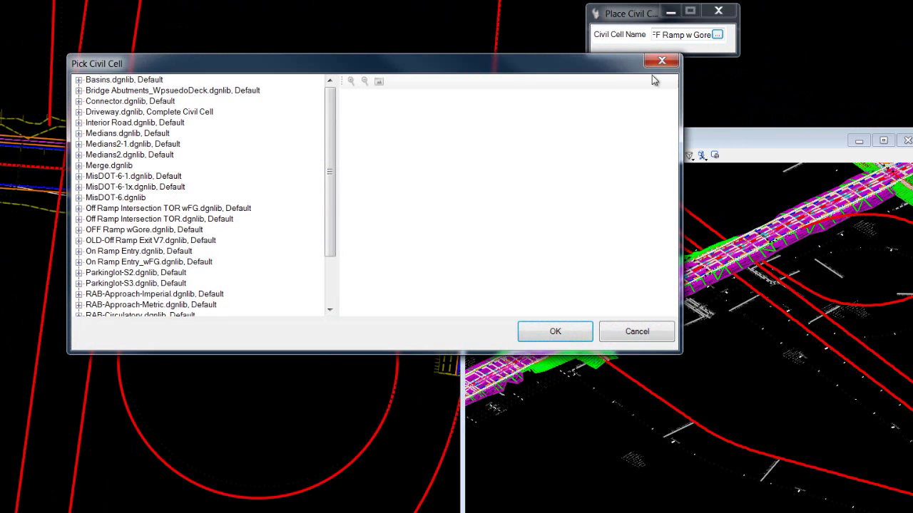
pyautogui.click(80, 230)
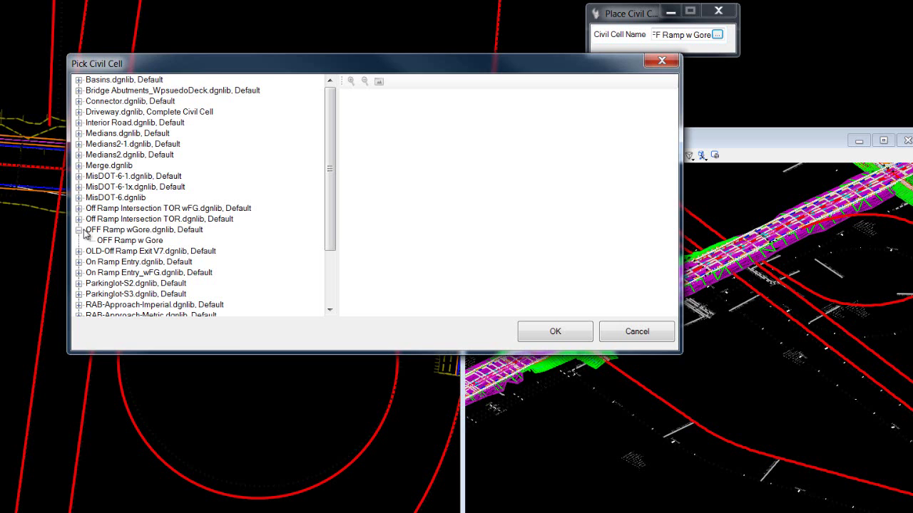
pyautogui.click(137, 241)
pyautogui.click(555, 333)
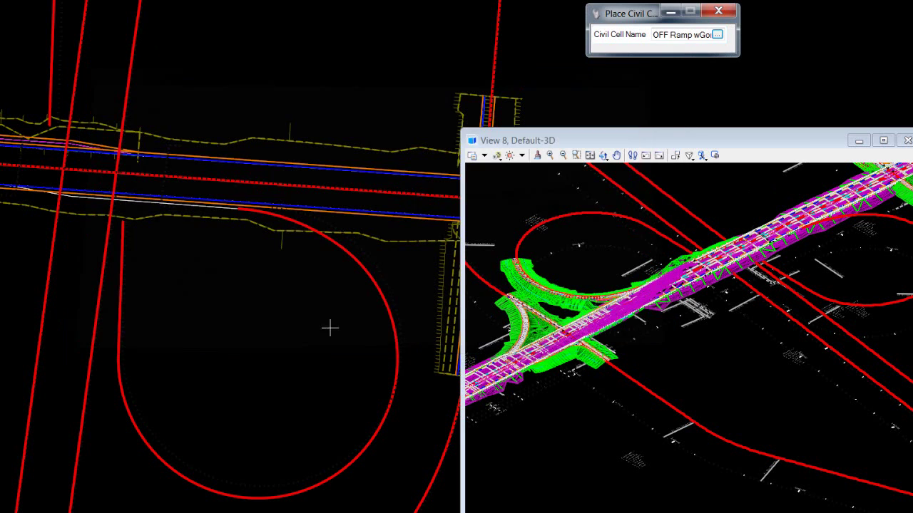
# Pick the Exit Lane EP, HwY Edge of Pavement and loop ramp outside edge as references
pyautogui.click(155, 204)
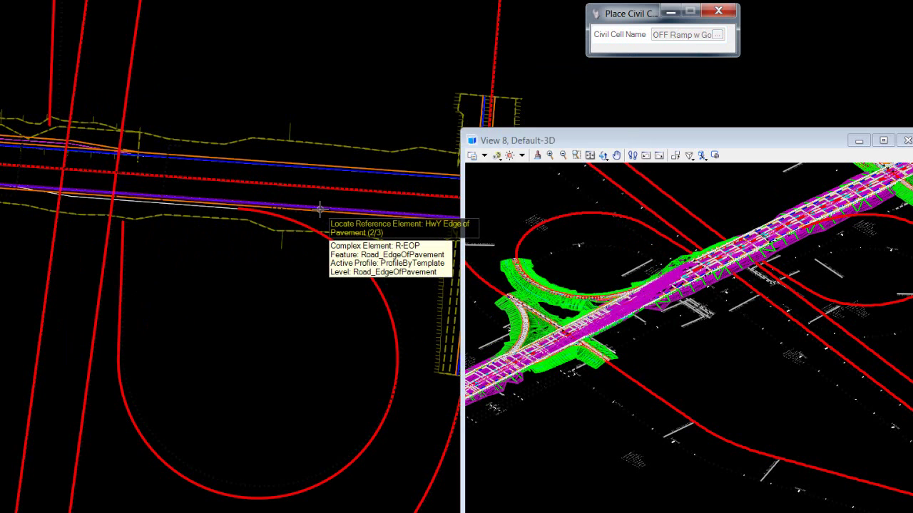
pyautogui.click(320, 208)
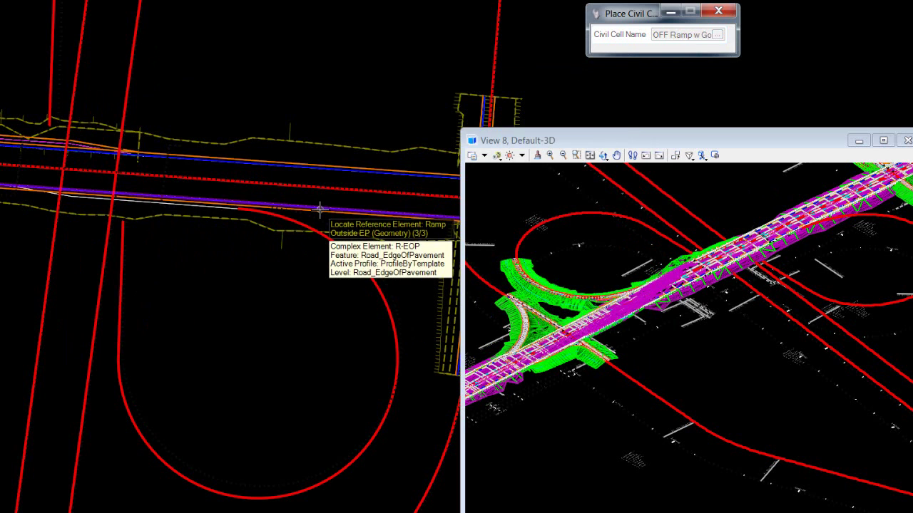
pyautogui.click(225, 303)
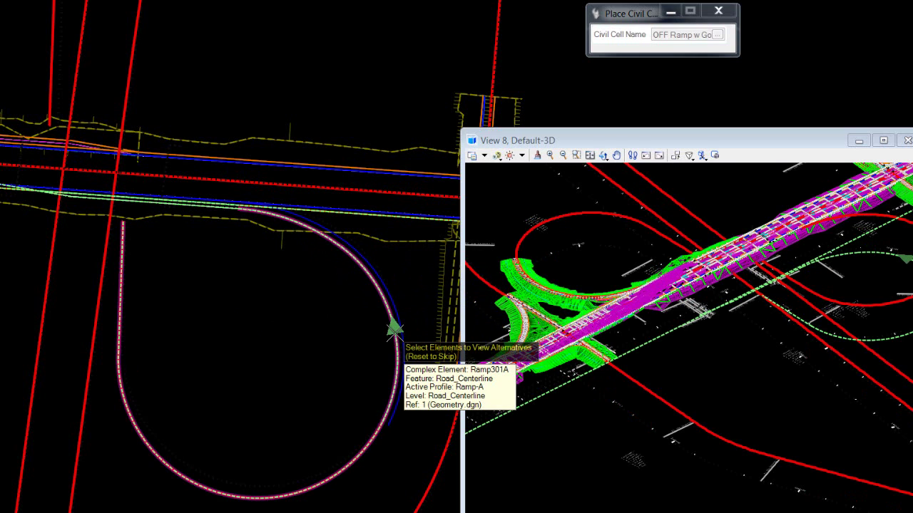
# Assign the Ramp301A loop centerline and green highway line as alternatives, then reset to acceptance
pyautogui.click(394, 330)
pyautogui.moveTo(394, 330)
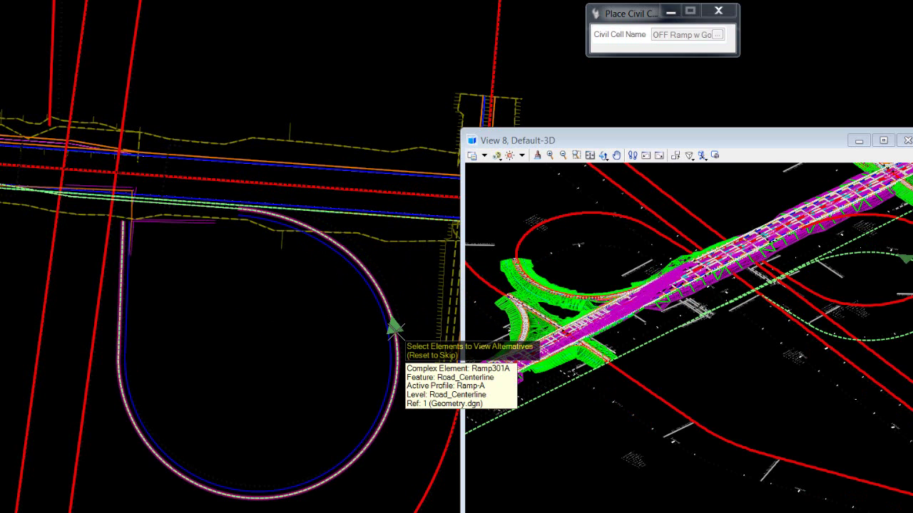
pyautogui.click(394, 329)
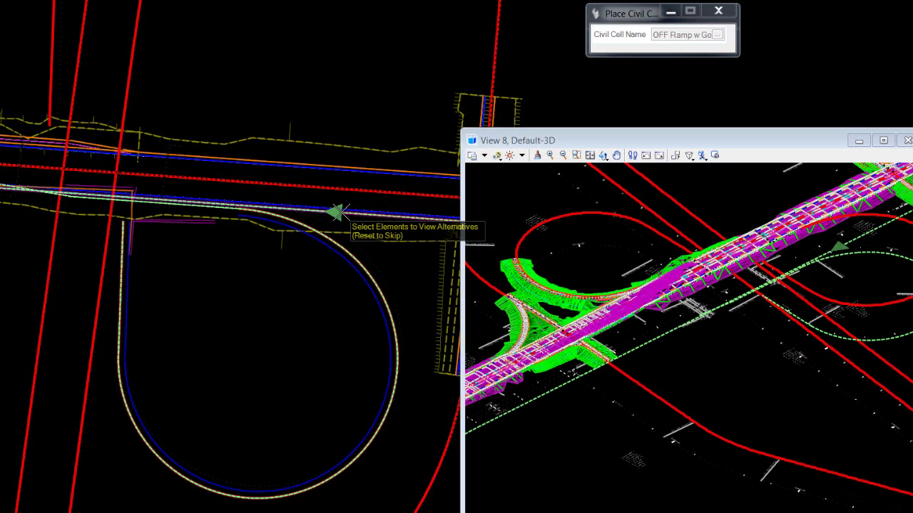
pyautogui.moveTo(339, 212)
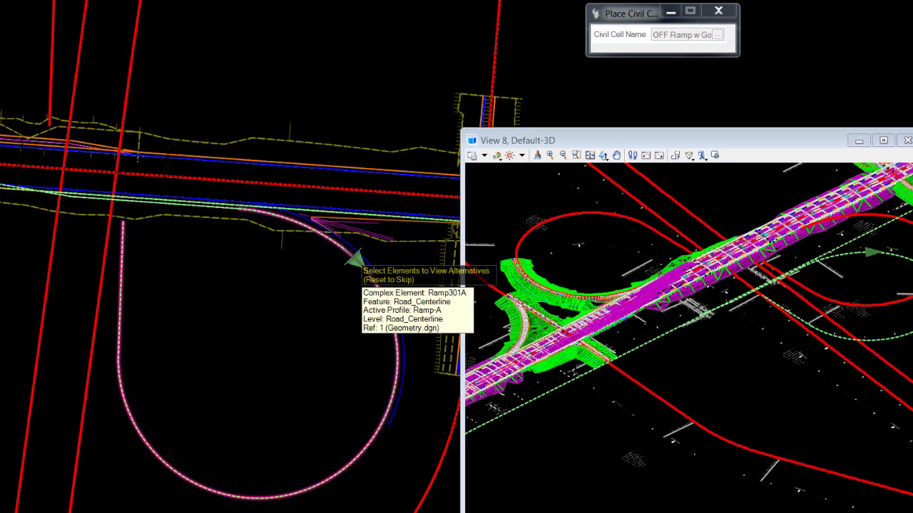
pyautogui.click(353, 260)
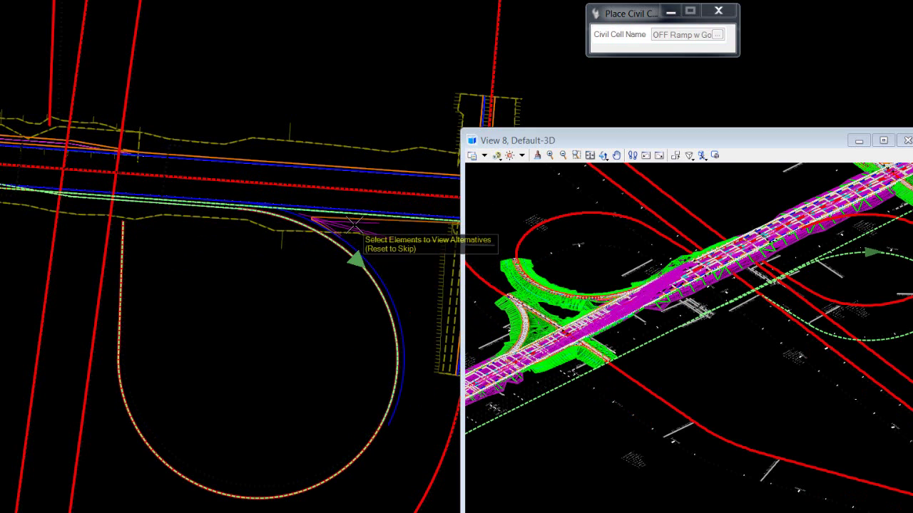
pyautogui.click(223, 205)
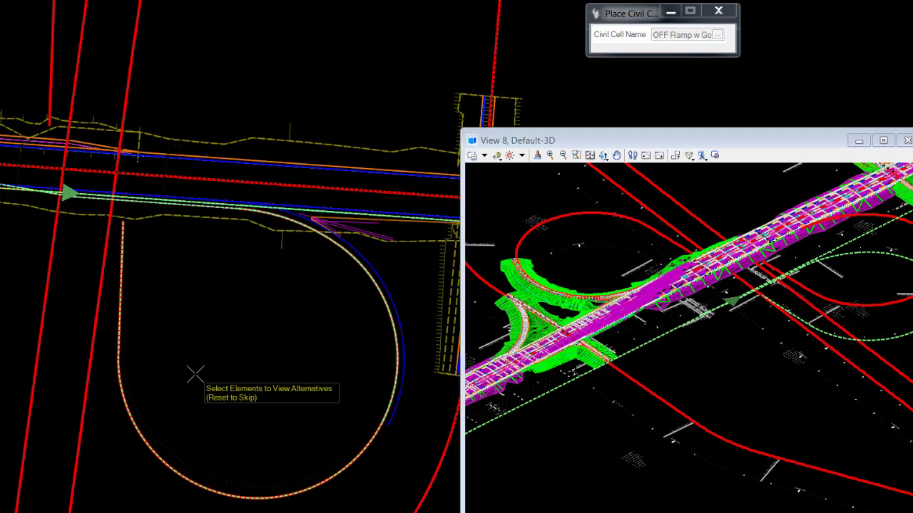
pyautogui.rightClick(194, 374)
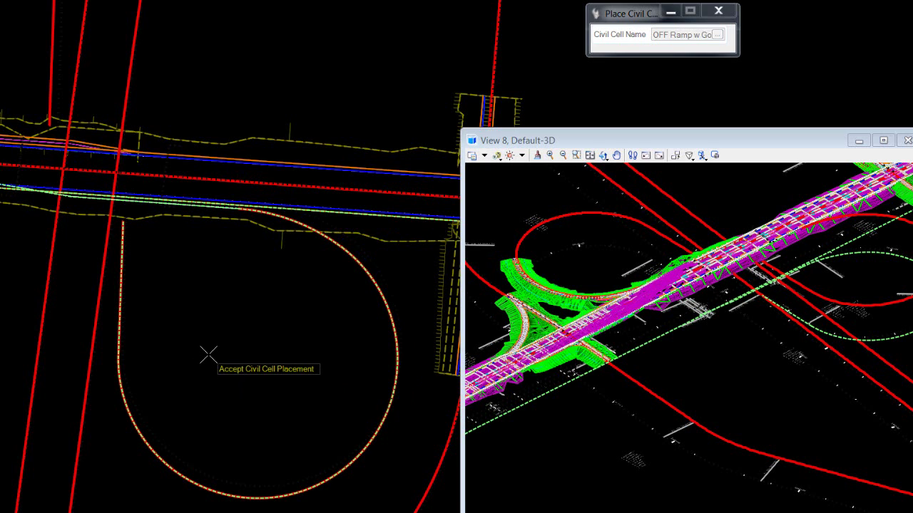
pyautogui.click(208, 355)
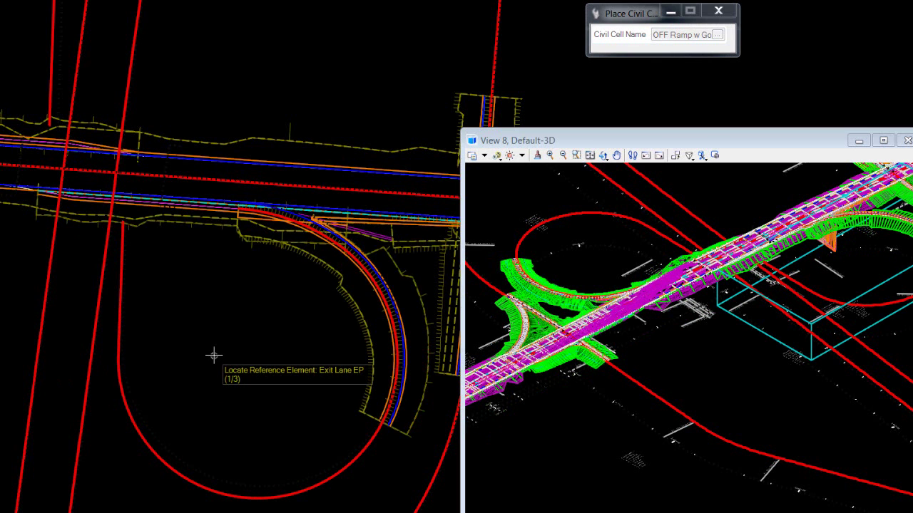
pyautogui.scroll(-1, 214, 355)
pyautogui.scroll(1, 215, 351)
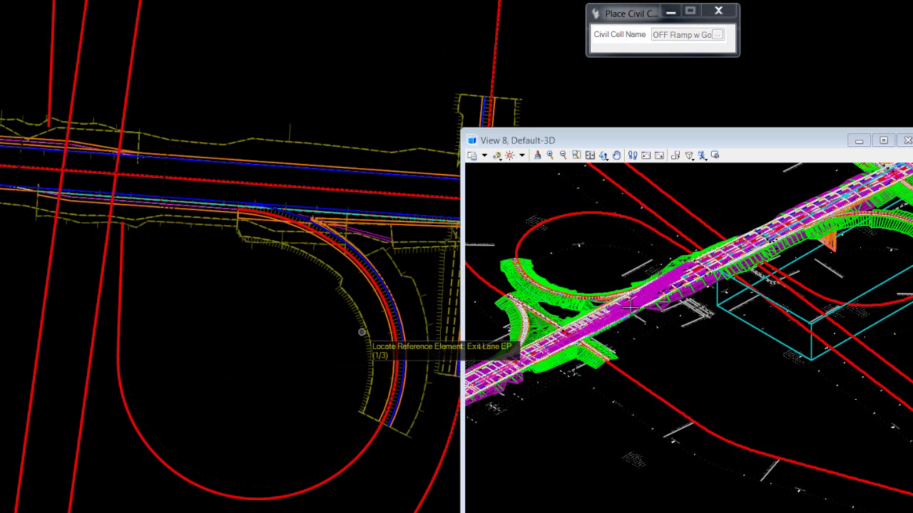
pyautogui.scroll(-1, 662, 318)
pyautogui.moveTo(663, 320); pyautogui.dragTo(634, 335, button='middle')
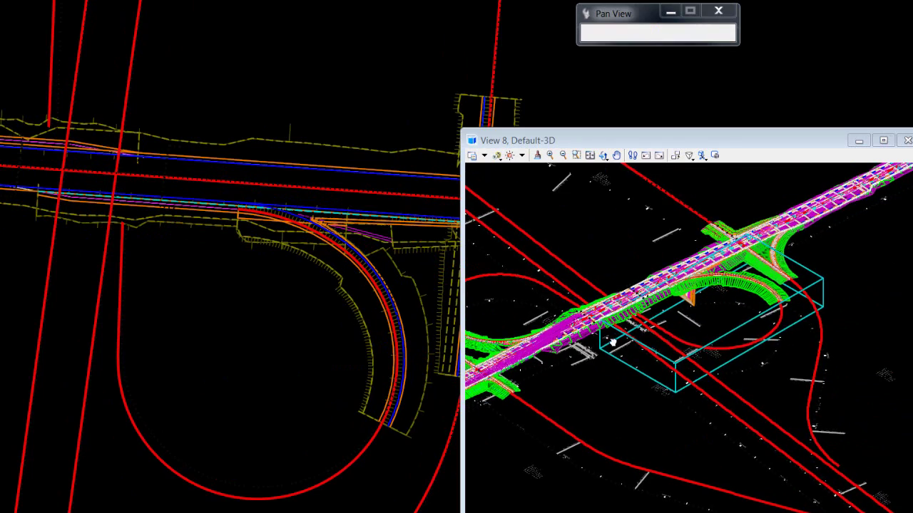
pyautogui.scroll(1, 645, 313)
pyautogui.scroll(2, 665, 271)
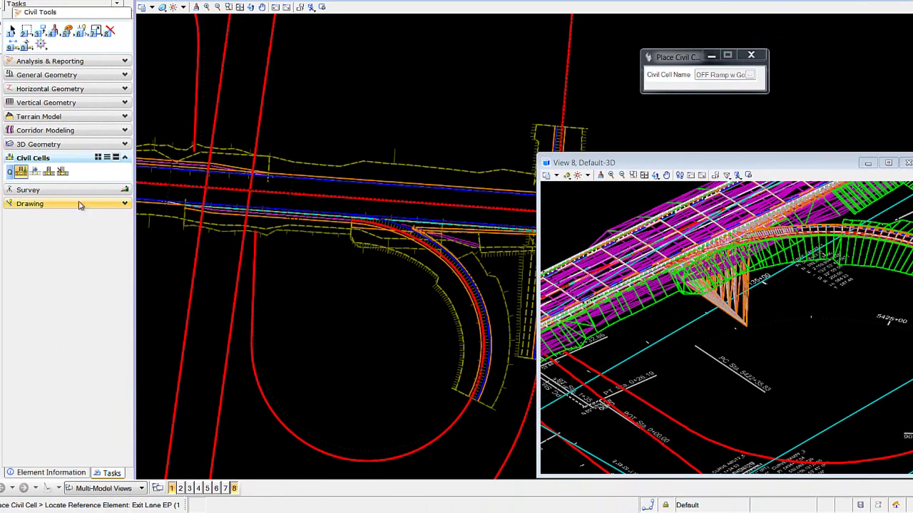
# Reprocess the off-ramp civil cell on the loop and review the regenerated corridor in plan and 3D
pyautogui.click(34, 172)
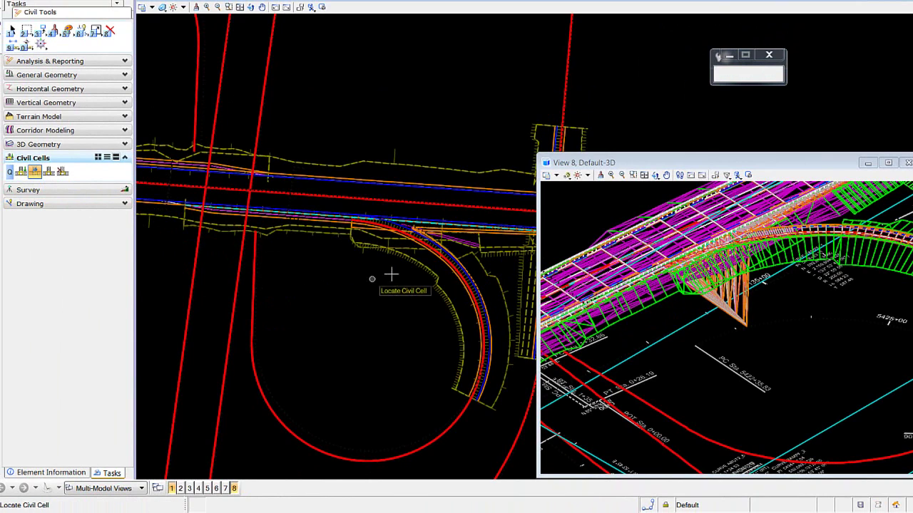
pyautogui.moveTo(405, 259)
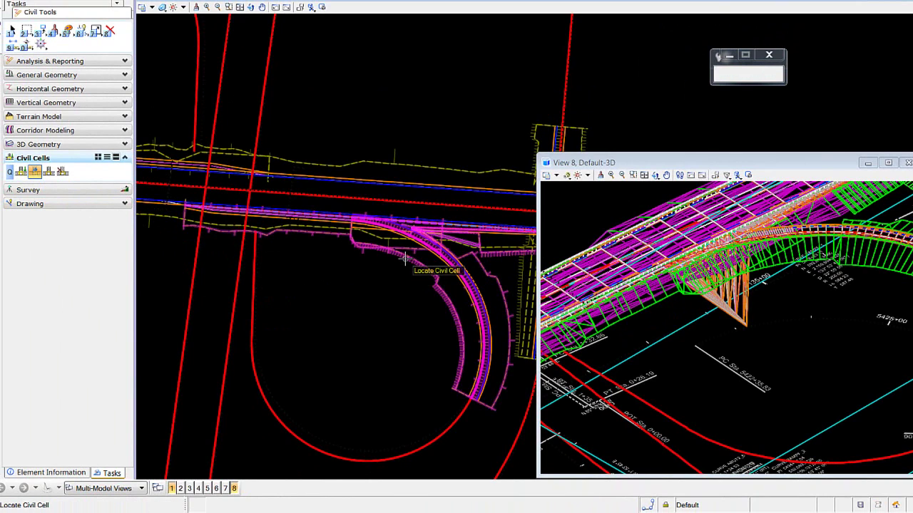
pyautogui.click(371, 327)
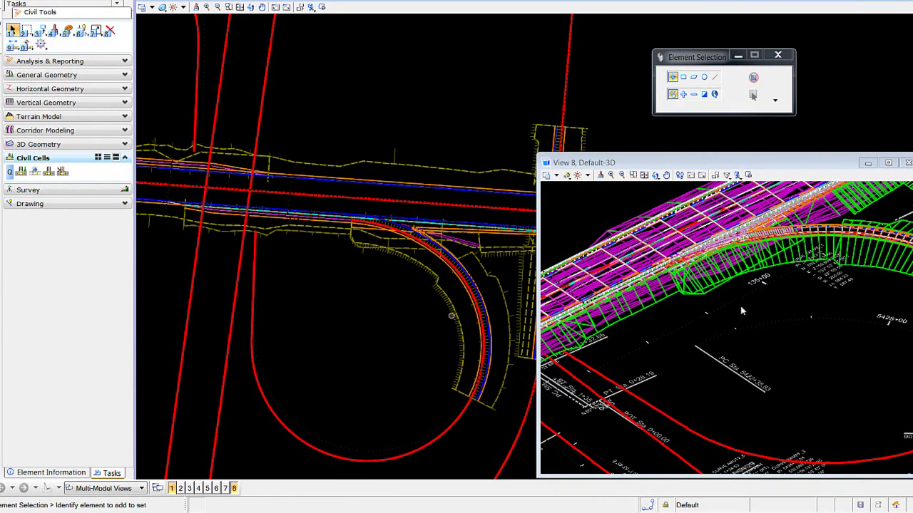
pyautogui.scroll(1, 784, 228)
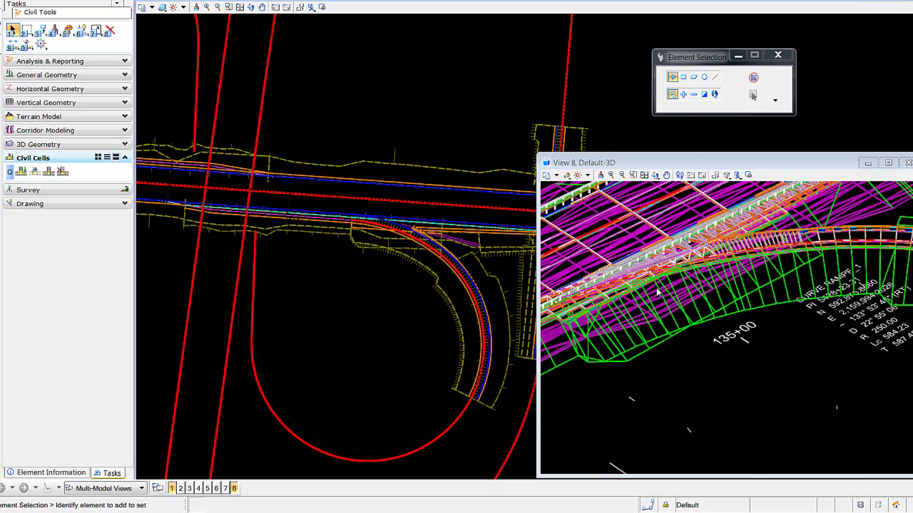
pyautogui.scroll(1, 644, 301)
pyautogui.scroll(-1, 854, 302)
pyautogui.scroll(-2, 854, 305)
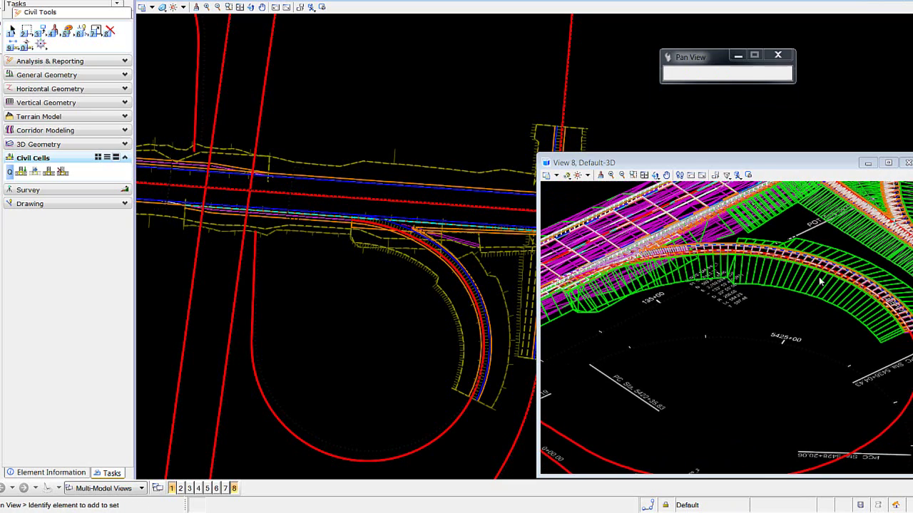
pyautogui.moveTo(472, 301); pyautogui.dragTo(469, 293, button='middle')
pyautogui.scroll(-3, 794, 335)
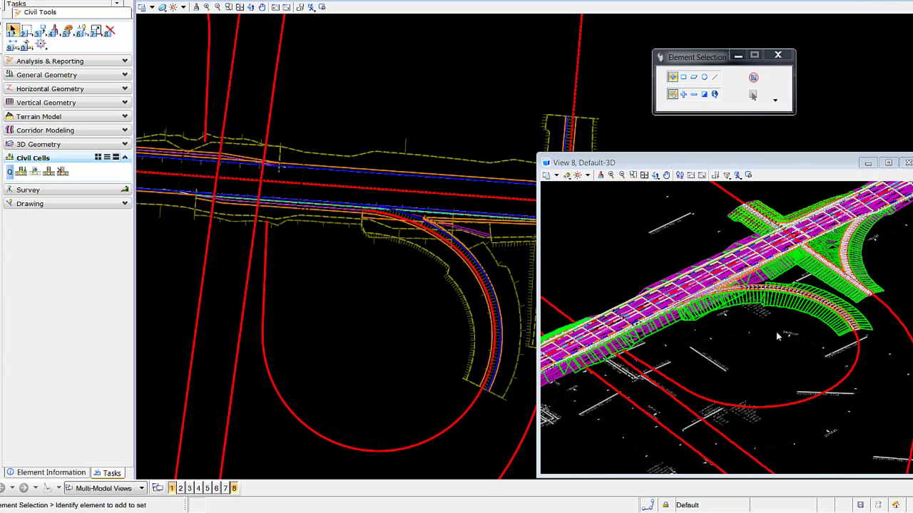
pyautogui.moveTo(795, 334); pyautogui.dragTo(781, 326, button='middle')
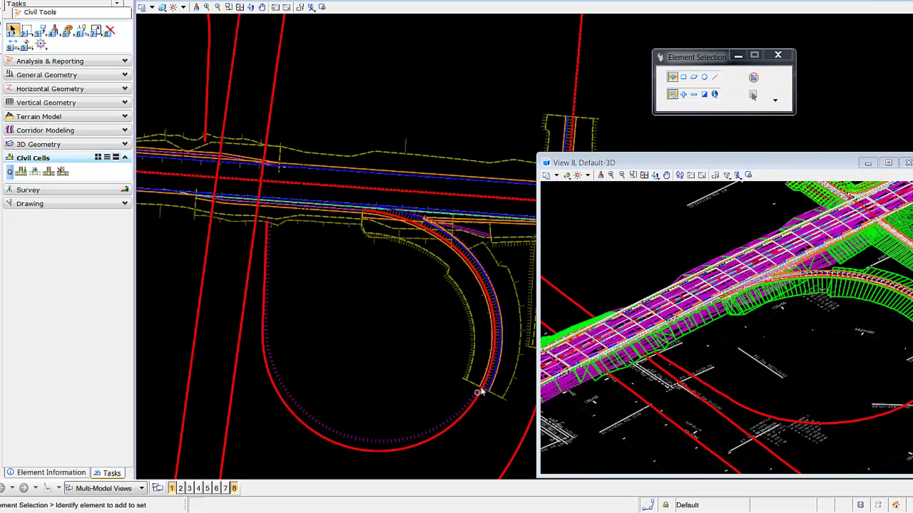
pyautogui.scroll(2, 488, 385)
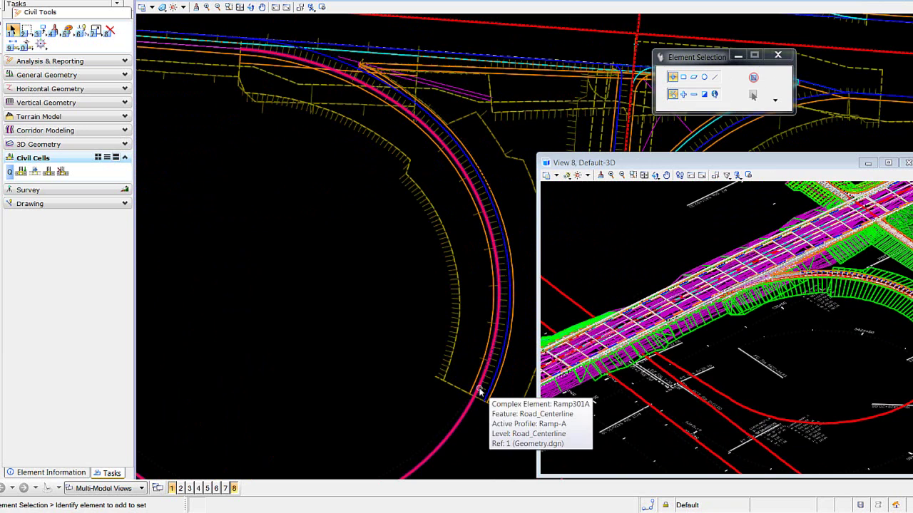
# Drag the RampEOPO edge's End Station handle further around the loop and deselect
pyautogui.click(479, 390)
pyautogui.scroll(-3, 479, 391)
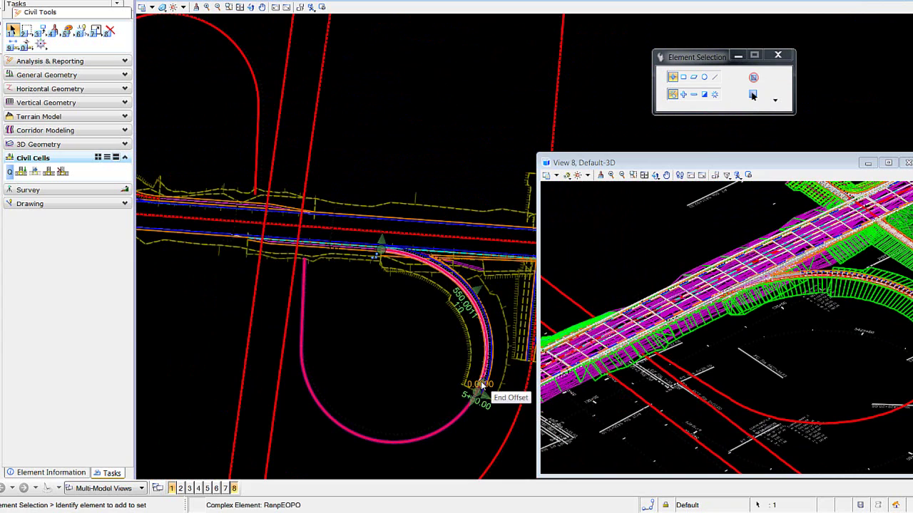
pyautogui.click(478, 388)
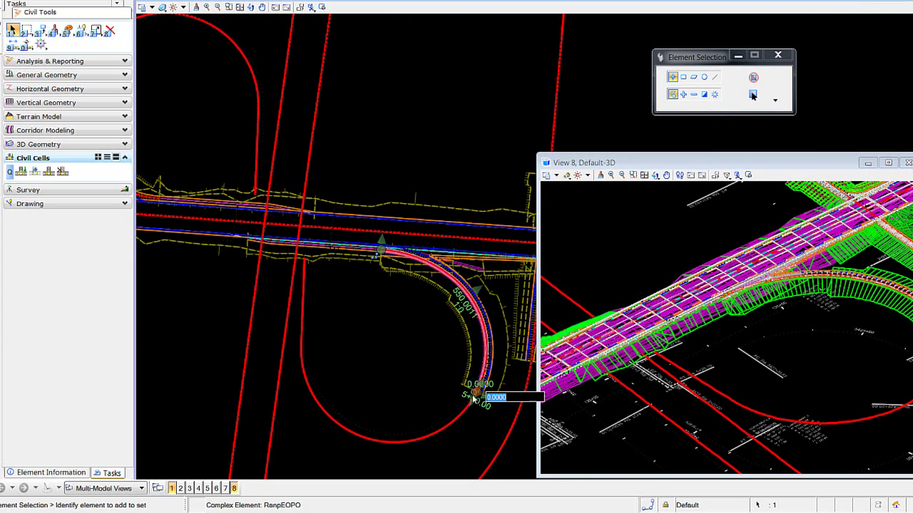
pyautogui.click(428, 408)
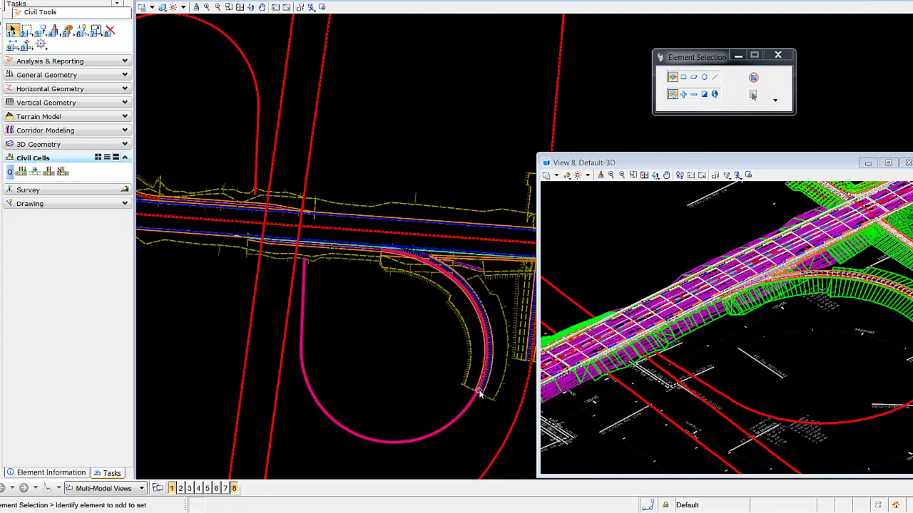
pyautogui.click(480, 389)
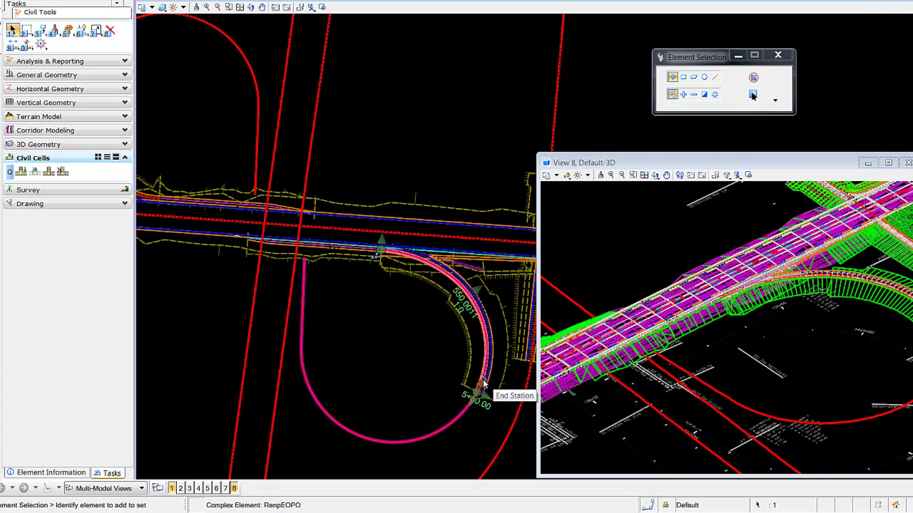
pyautogui.click(481, 388)
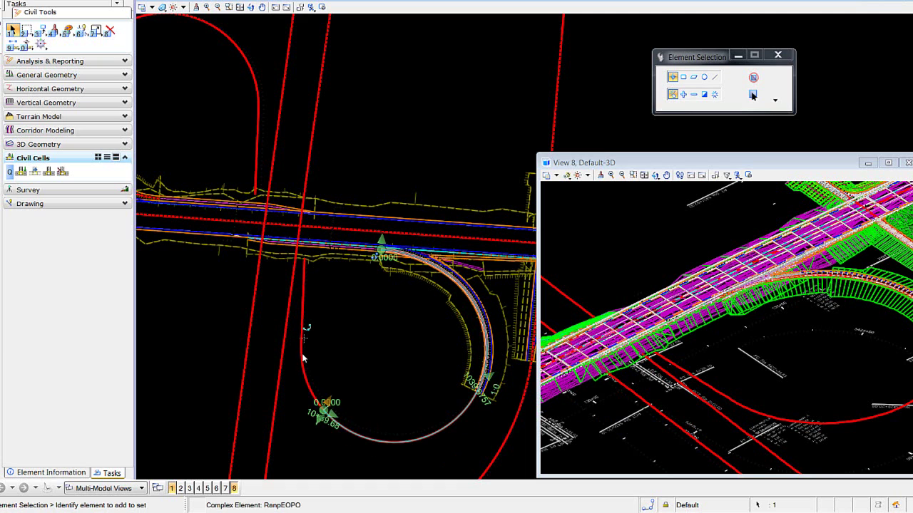
pyautogui.click(301, 326)
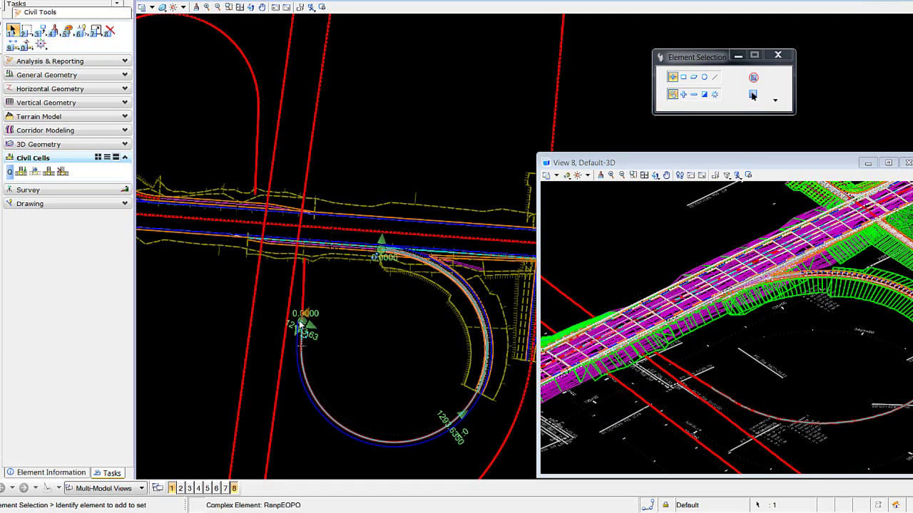
pyautogui.click(353, 345)
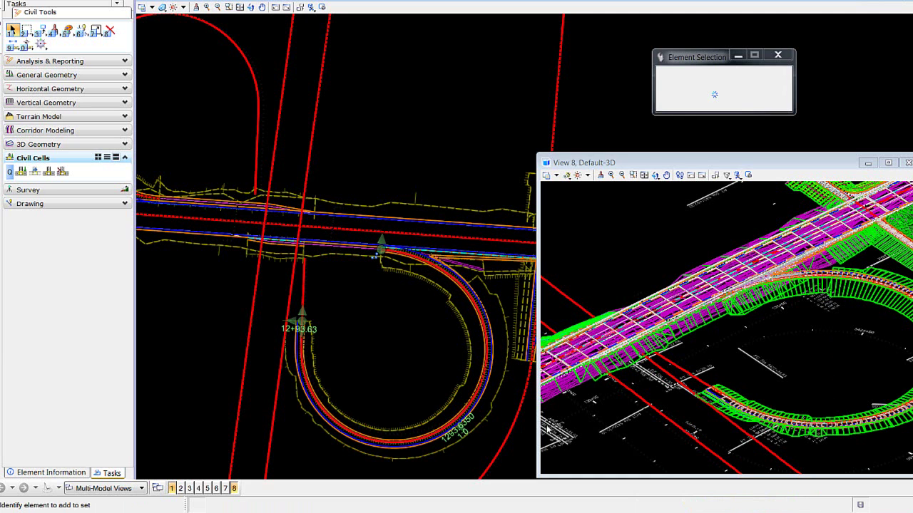
# Pan and zoom to inspect the extended loop corridor in 3D and bring the other loop into view
pyautogui.scroll(2, 731, 412)
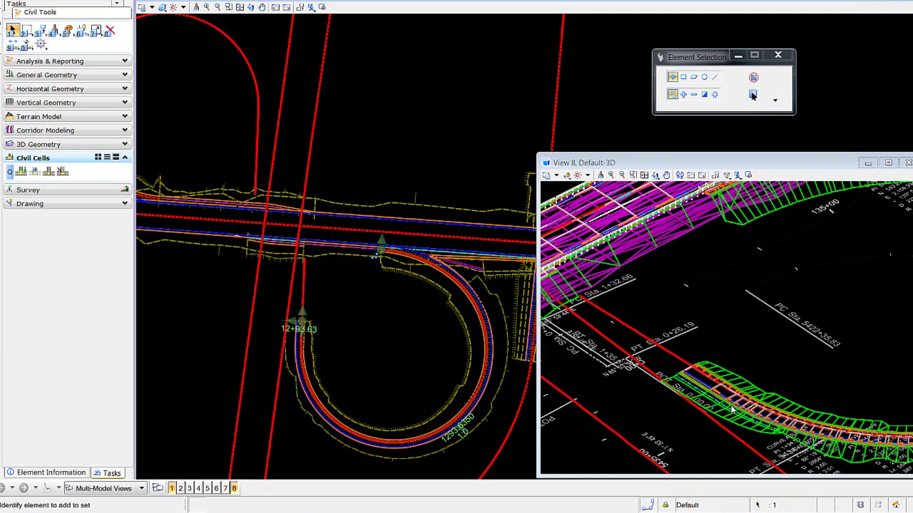
pyautogui.scroll(-3, 731, 408)
pyautogui.moveTo(756, 404); pyautogui.dragTo(805, 400, button='middle')
pyautogui.scroll(-2, 798, 403)
pyautogui.moveTo(603, 380)
pyautogui.mouseDown(button='middle')
pyautogui.moveTo(641, 409)
pyautogui.moveTo(618, 379)
pyautogui.mouseUp(button='middle')
pyautogui.scroll(4, 619, 379)
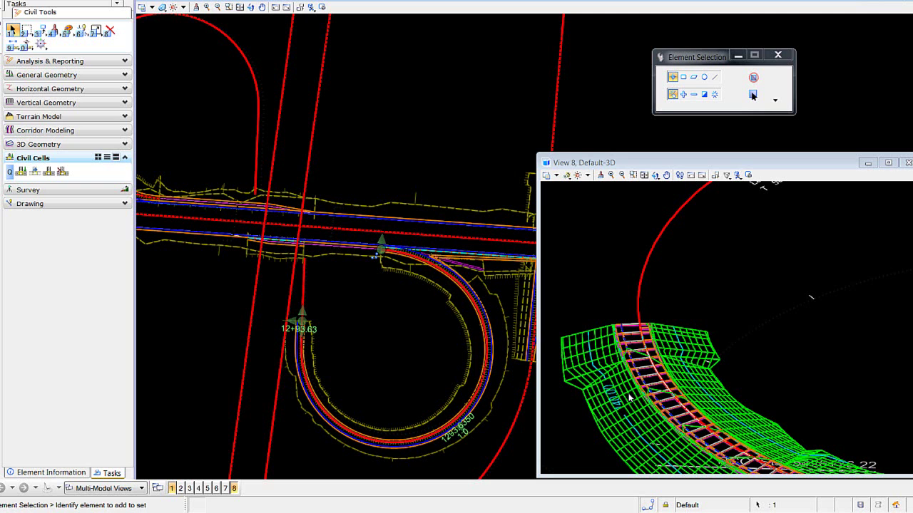
pyautogui.scroll(-3, 349, 194)
pyautogui.moveTo(285, 178); pyautogui.dragTo(283, 202, button='middle')
pyautogui.scroll(1, 261, 168)
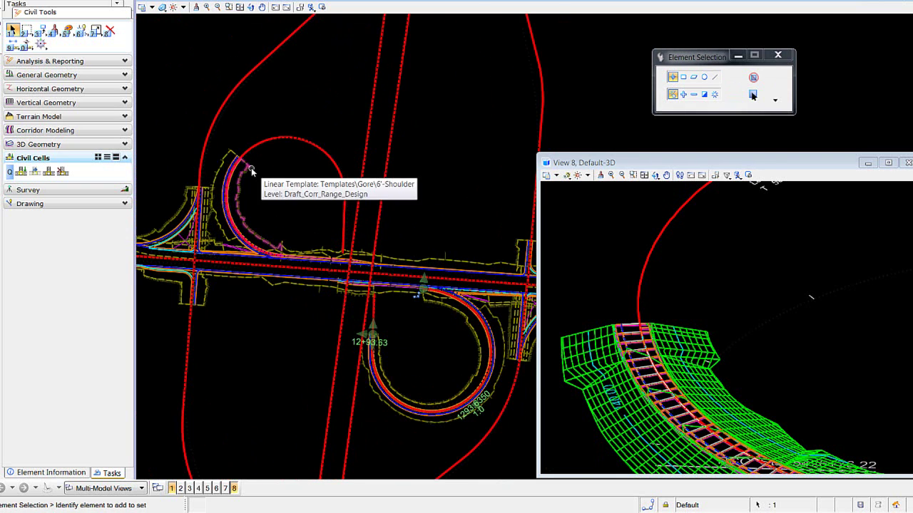
# Move the second loop's RampEOPO end station up and around to the circle's right side
pyautogui.scroll(3, 236, 157)
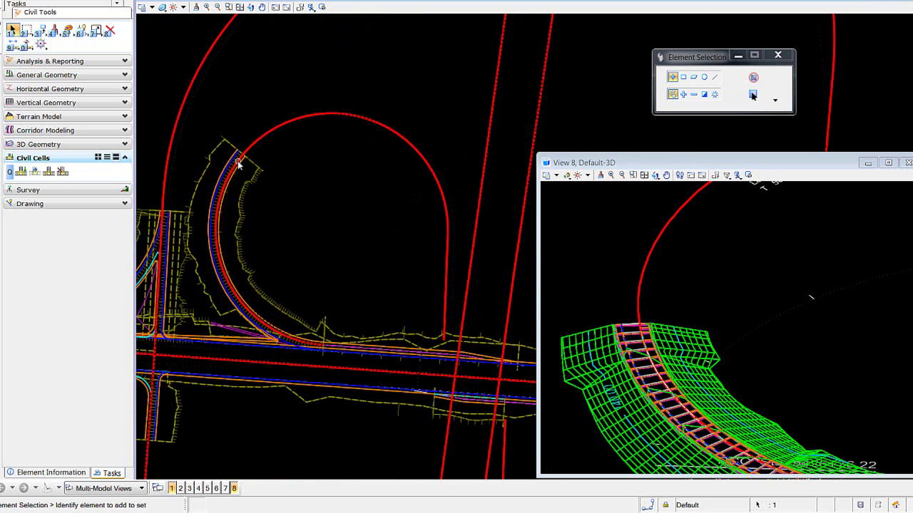
pyautogui.scroll(-5, 769, 320)
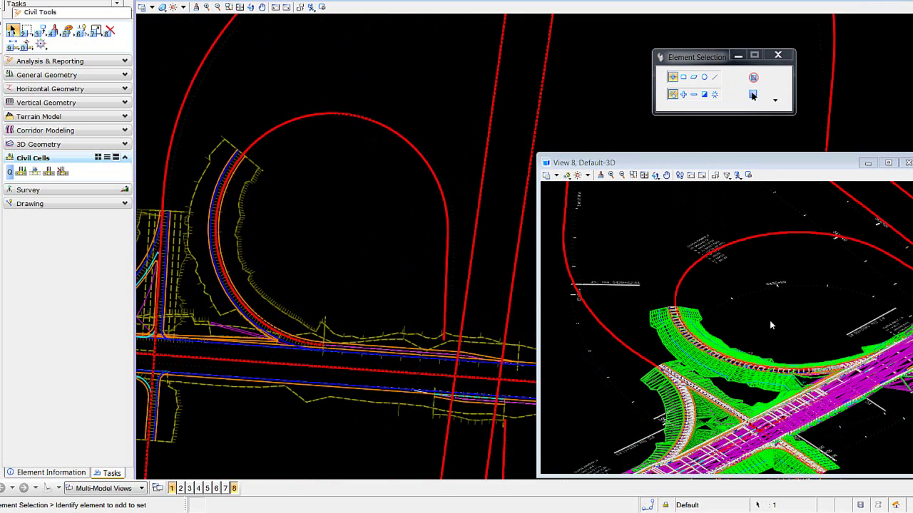
pyautogui.scroll(1, 764, 320)
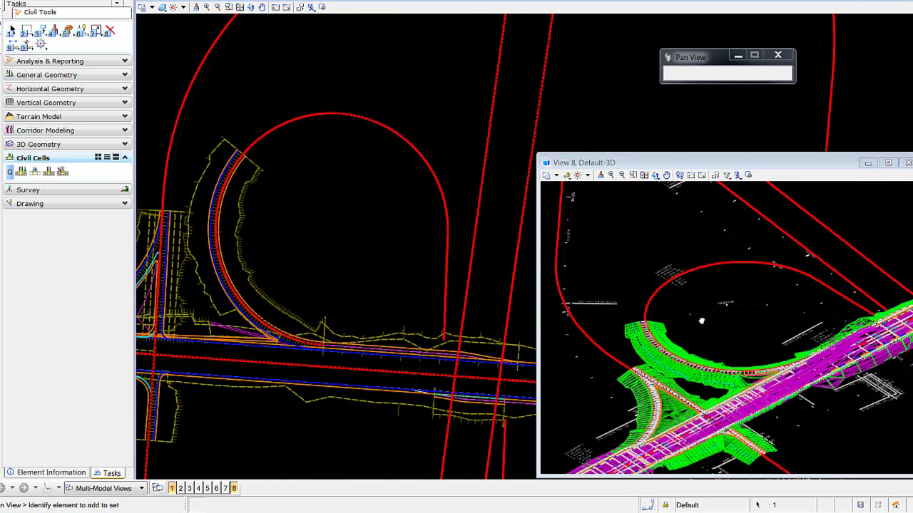
pyautogui.moveTo(763, 320); pyautogui.dragTo(644, 305, button='middle')
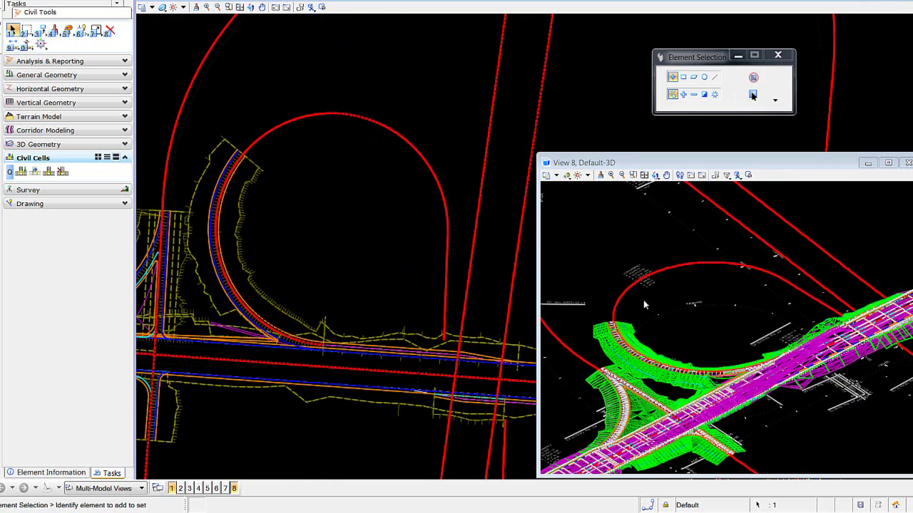
pyautogui.click(236, 165)
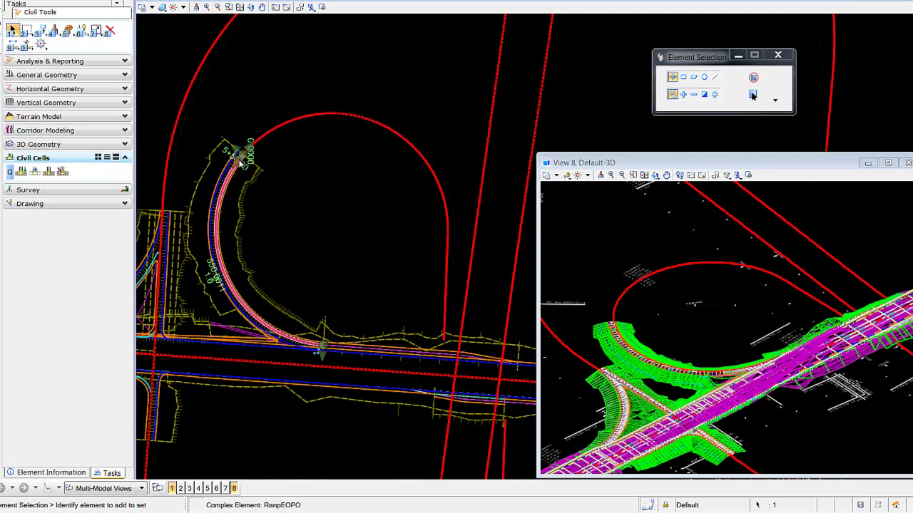
pyautogui.click(237, 165)
pyautogui.click(346, 133)
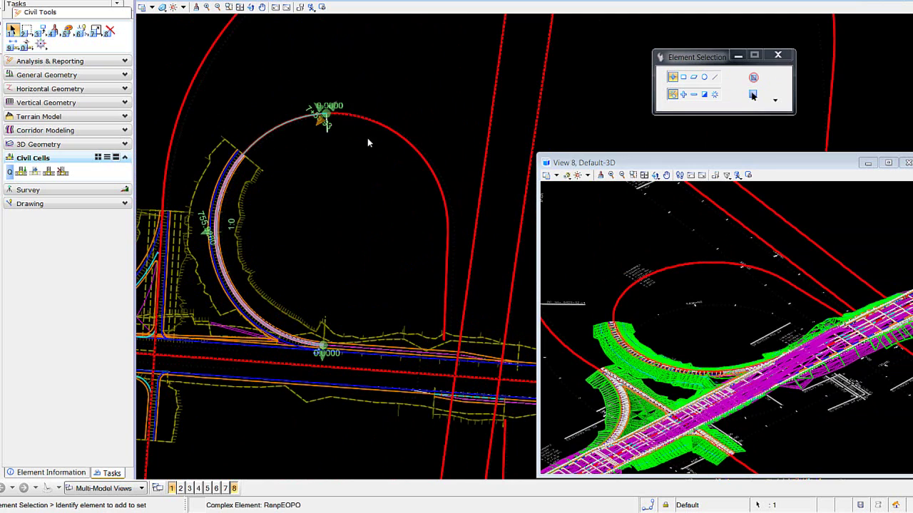
pyautogui.click(418, 292)
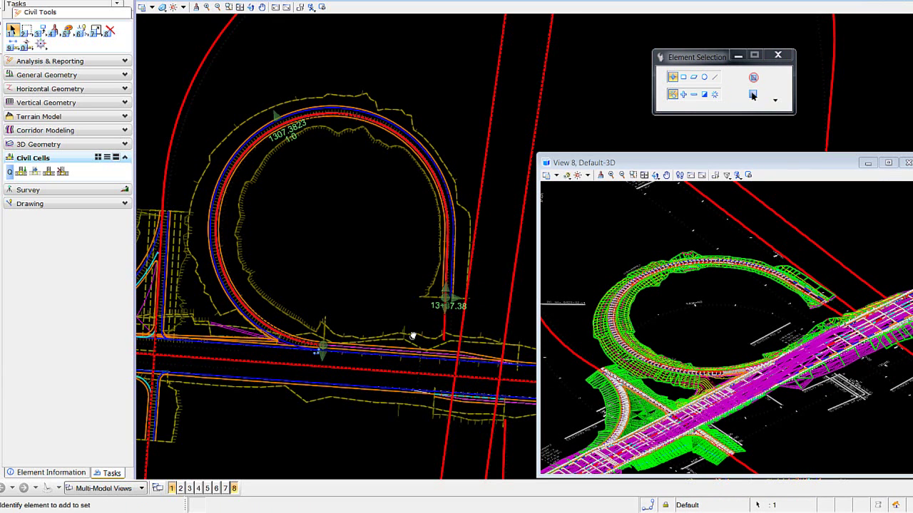
pyautogui.moveTo(412, 335); pyautogui.dragTo(474, 244, button='middle')
pyautogui.scroll(-2, 349, 379)
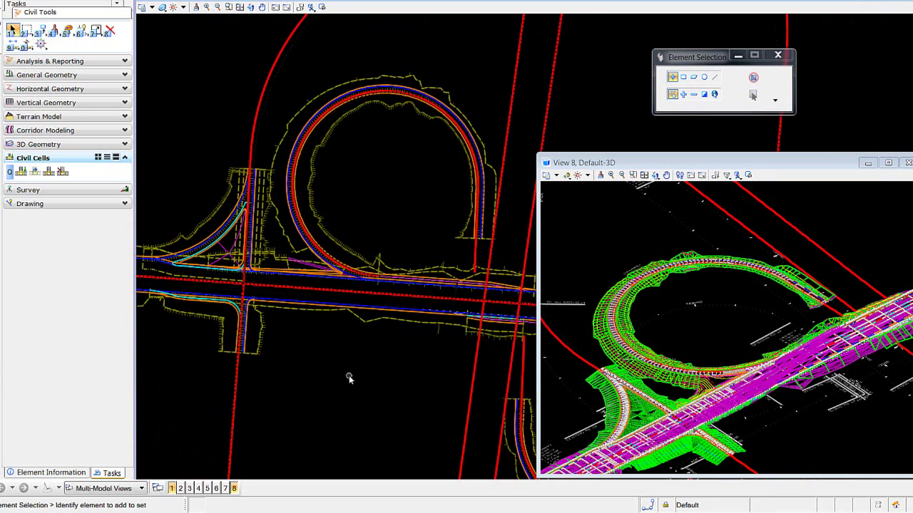
pyautogui.moveTo(371, 386); pyautogui.dragTo(350, 358, button='middle')
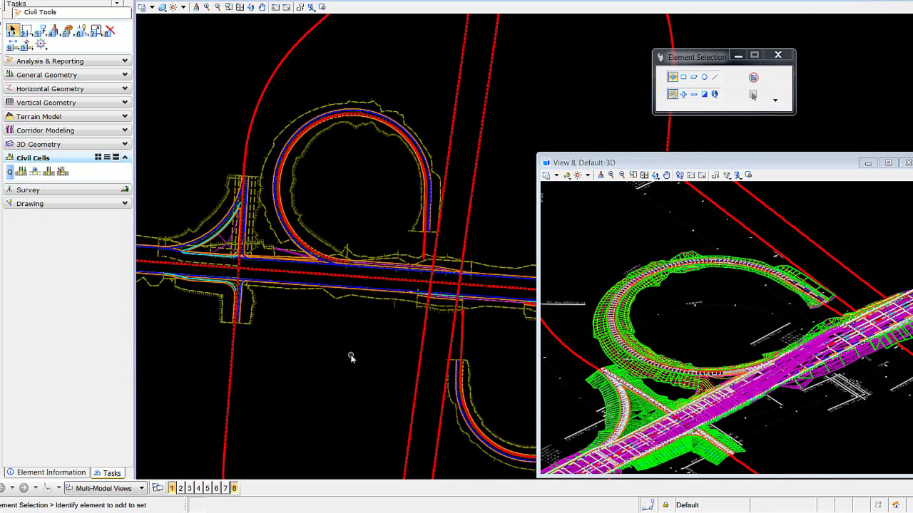